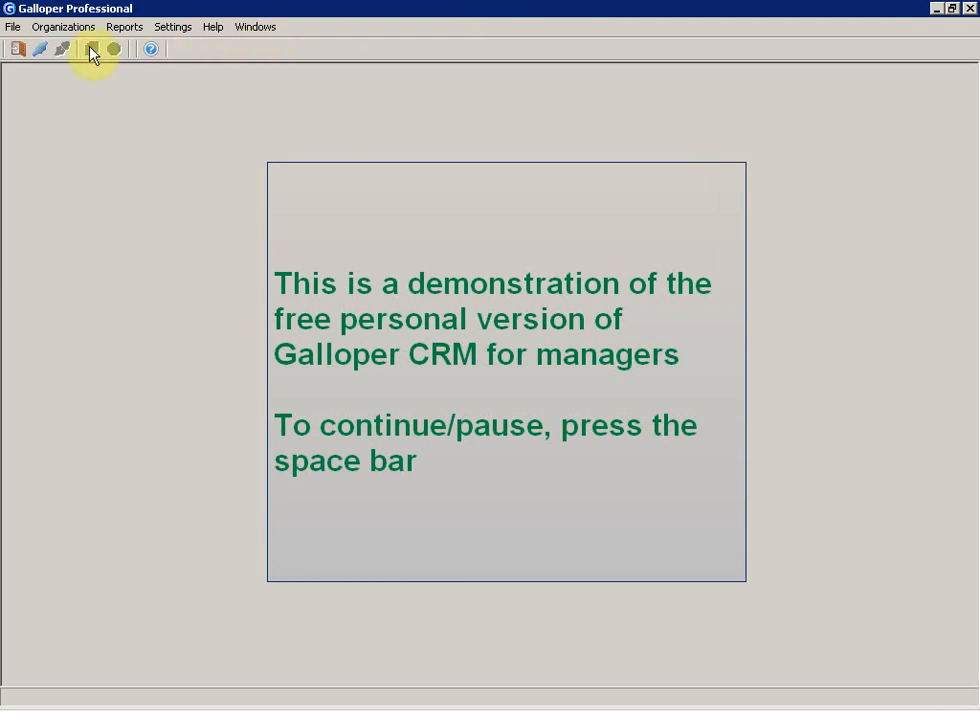
Connect to the system as user test, entering the account password.
left_click(44, 50)
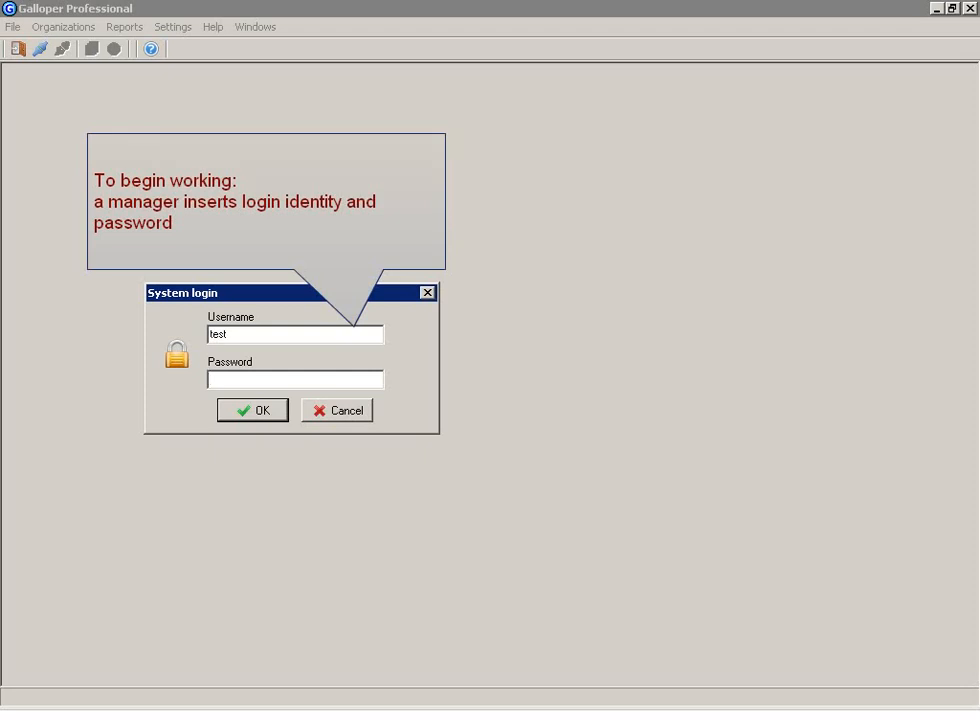
type("****")
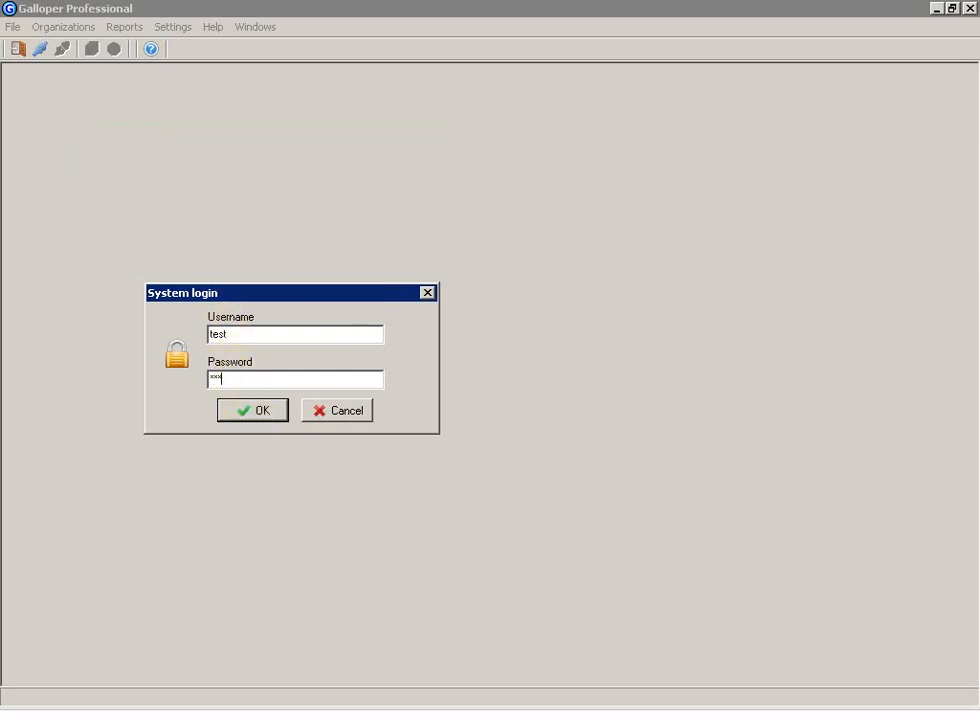
left_click(243, 410)
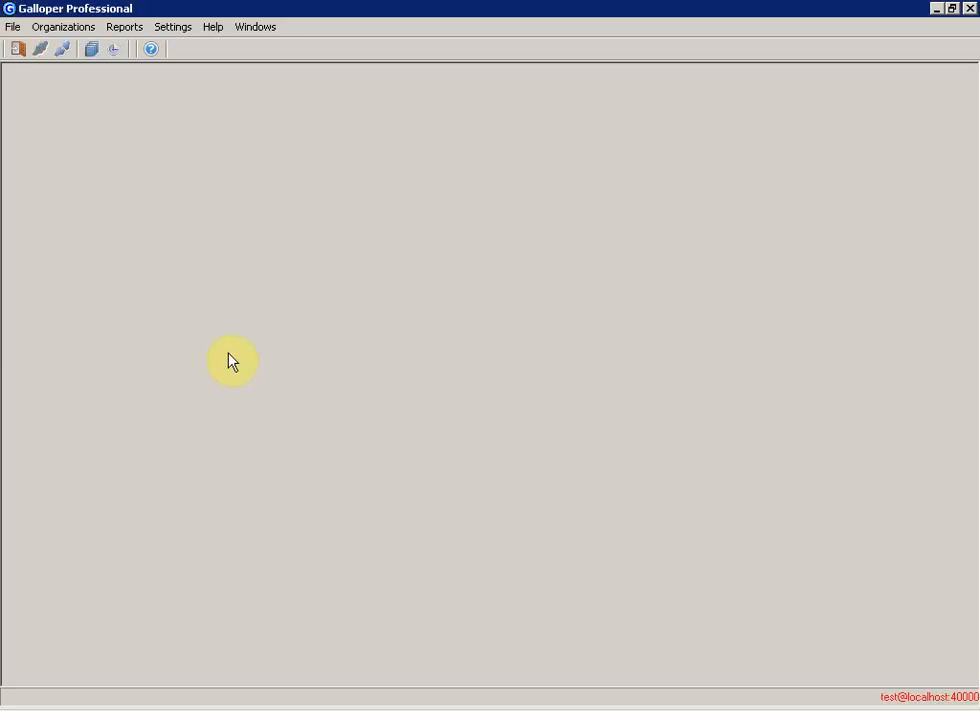
Open the call schedule and open the MIK Initiative client record from it.
left_click(113, 57)
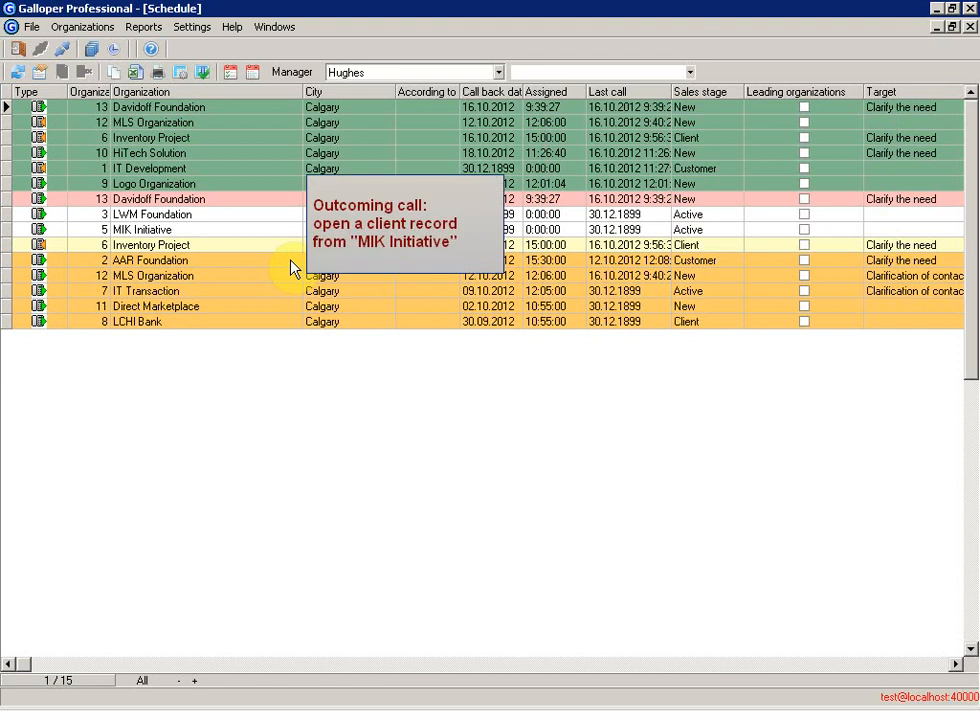
left_click(256, 233)
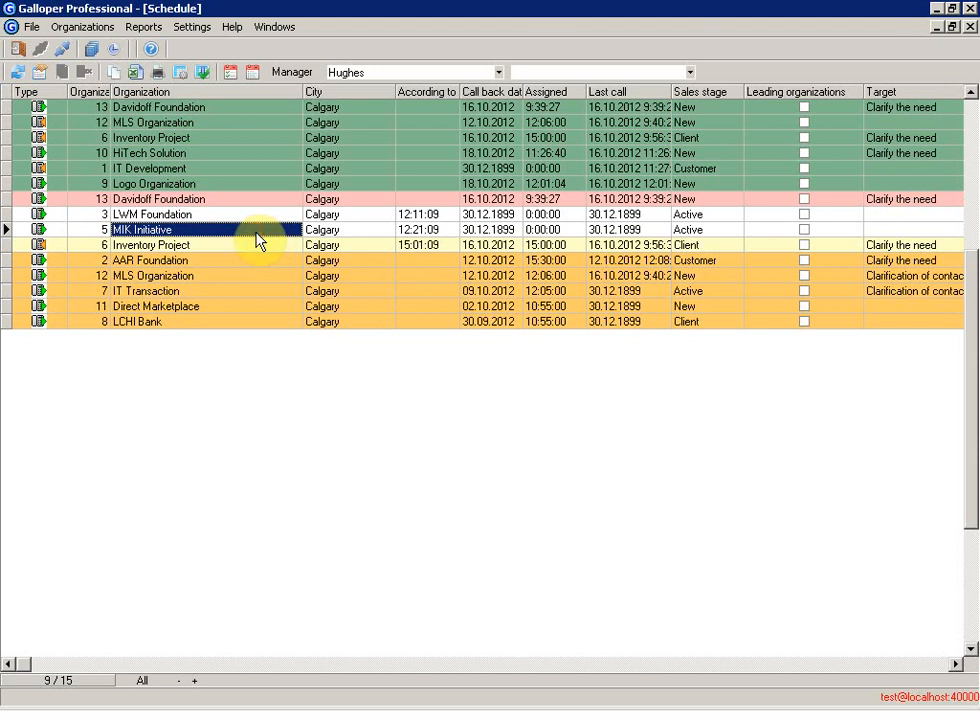
double_click(256, 238)
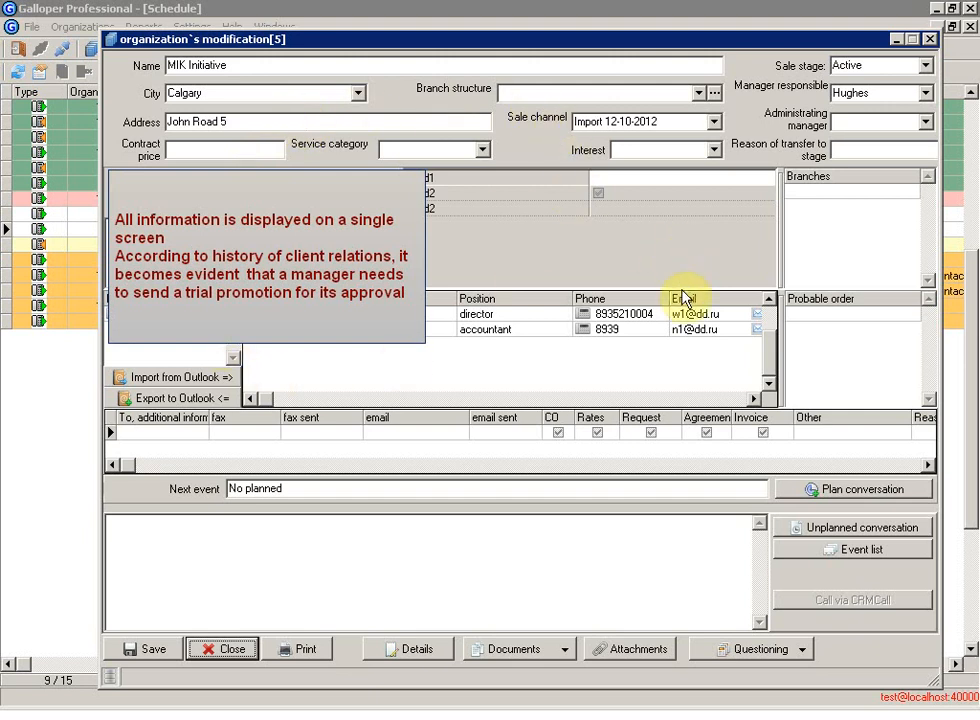
Plan a Call contact for MIK Initiative with the conversation summary "promo sent with approval".
left_click(787, 489)
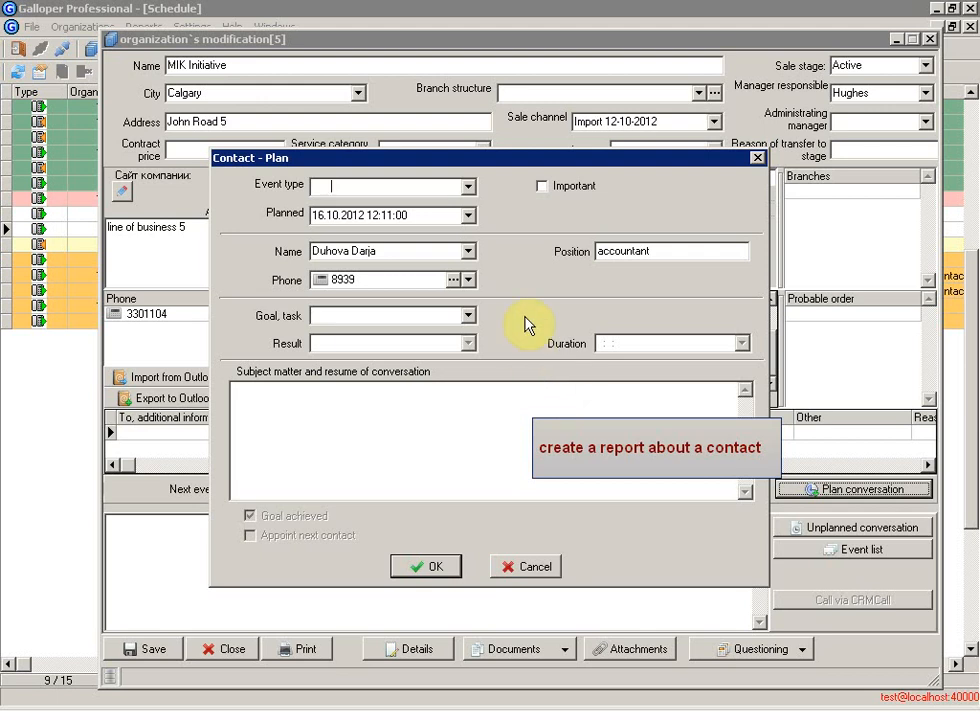
left_click_drag(445, 158, 434, 54)
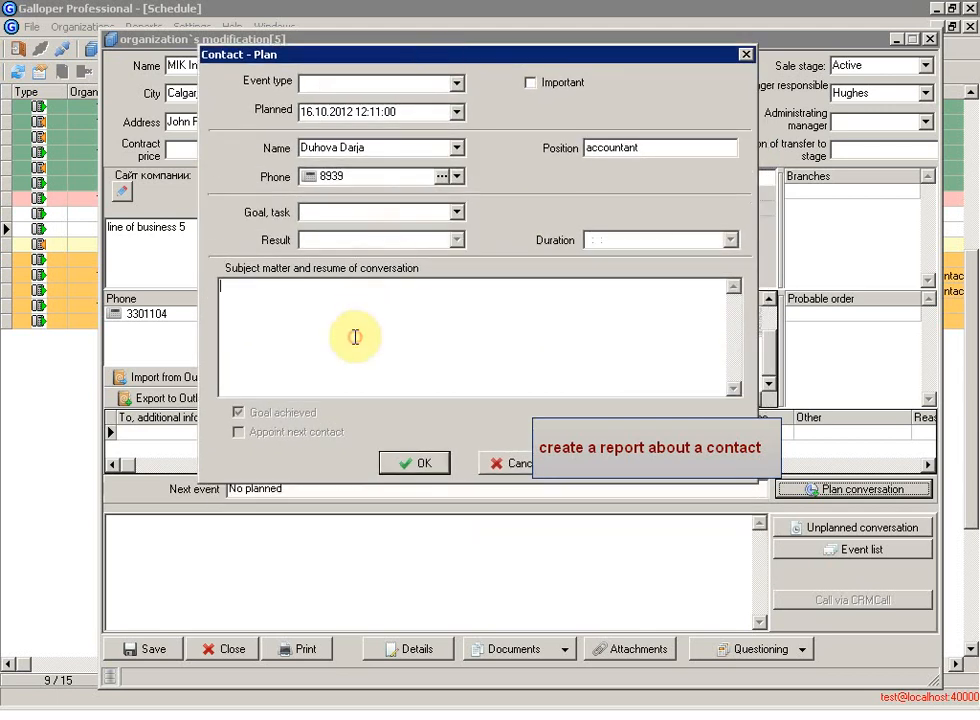
left_click(352, 335)
type("promo sent")
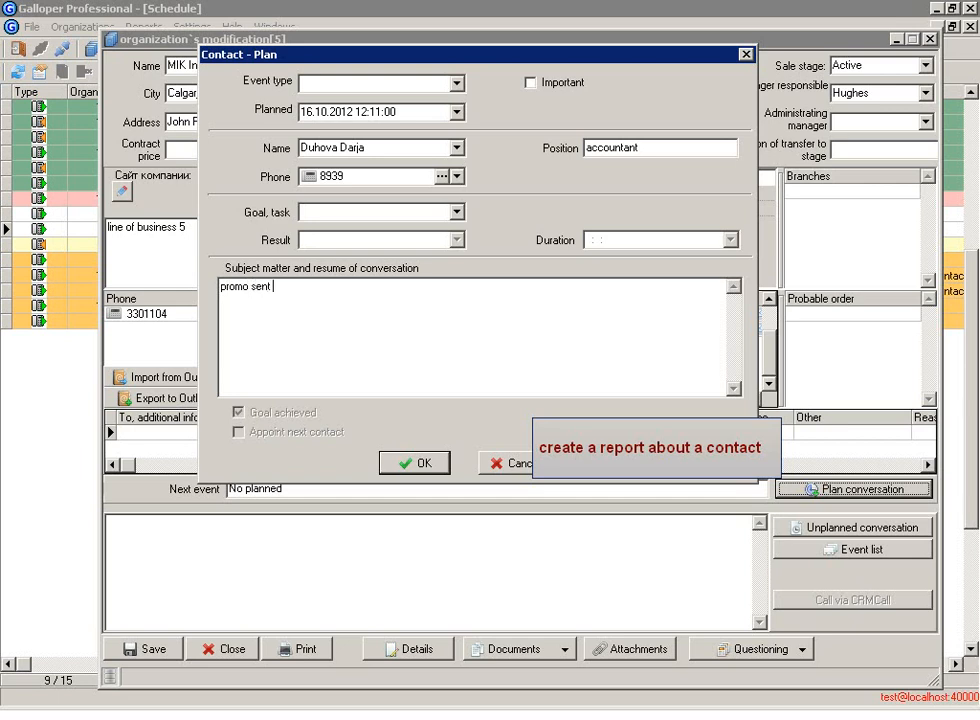
type(" with approval")
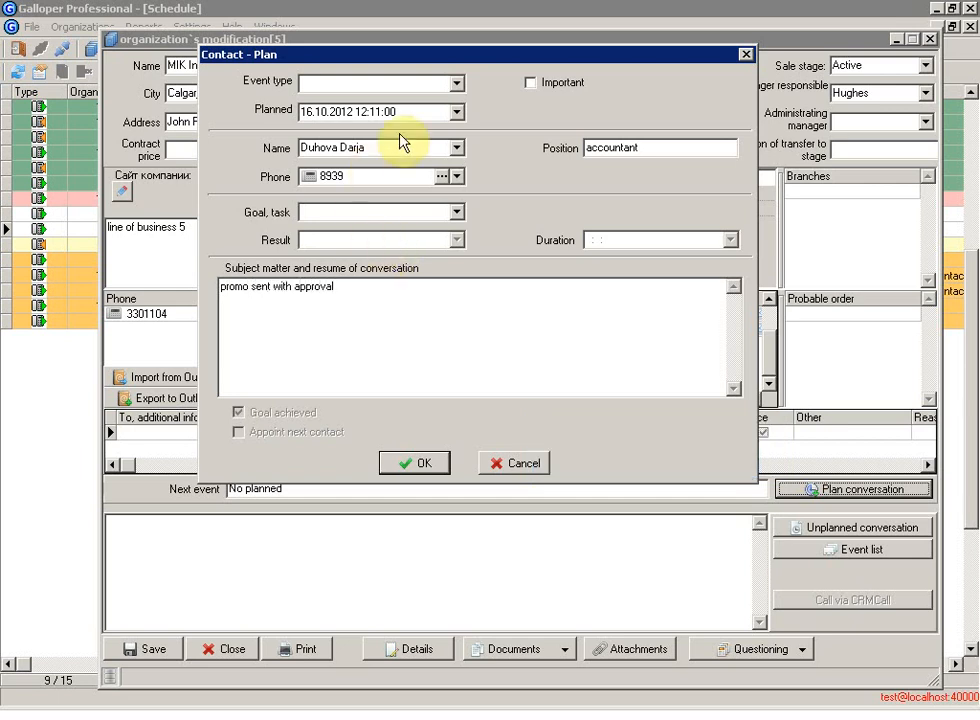
left_click(457, 82)
left_click(459, 96)
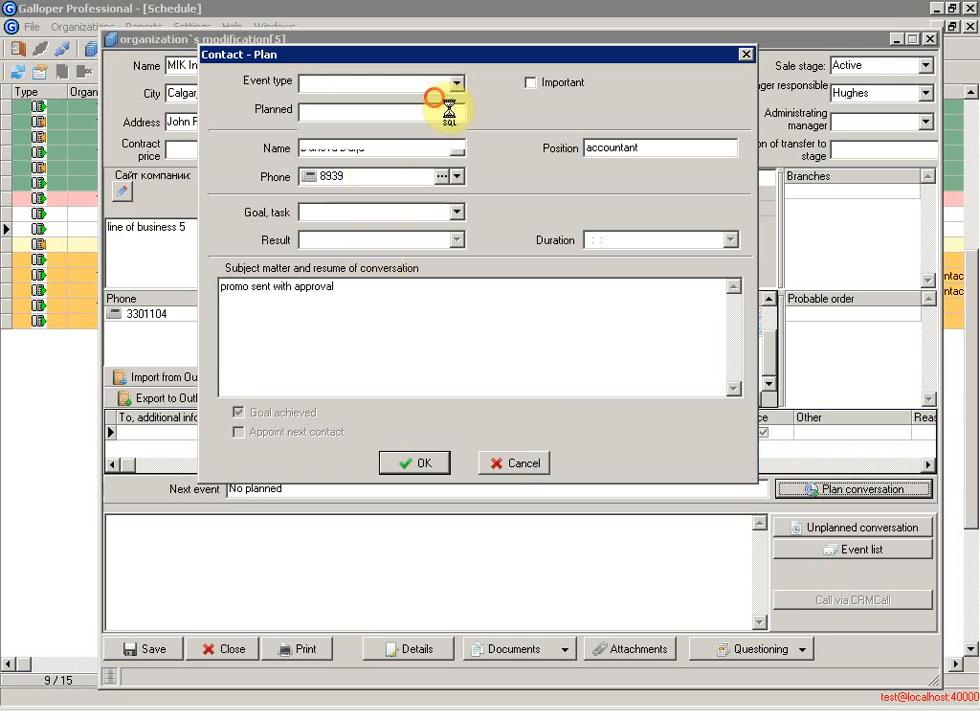
left_click(412, 462)
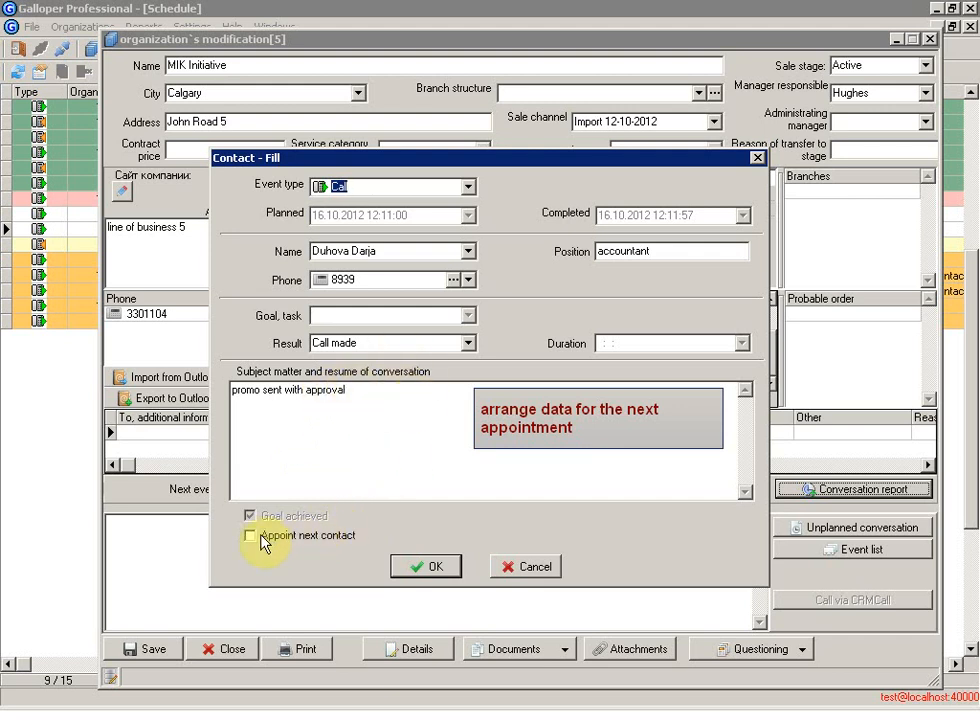
Appoint a next contact for 18.10.2012 in the MIK Initiative call report, then save and close the client record.
left_click(251, 536)
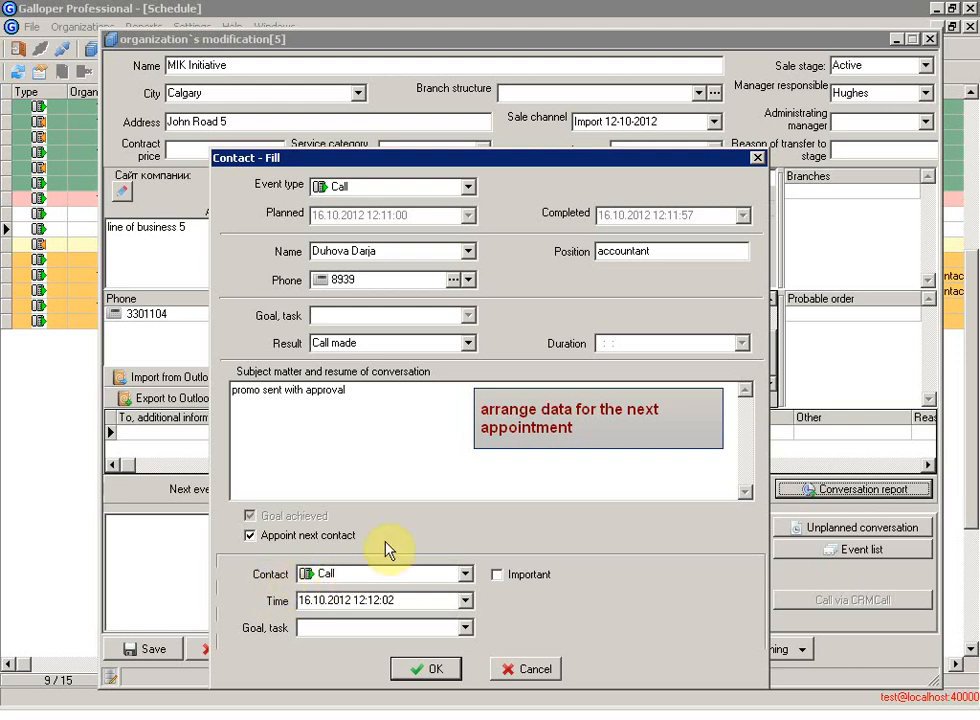
left_click(465, 601)
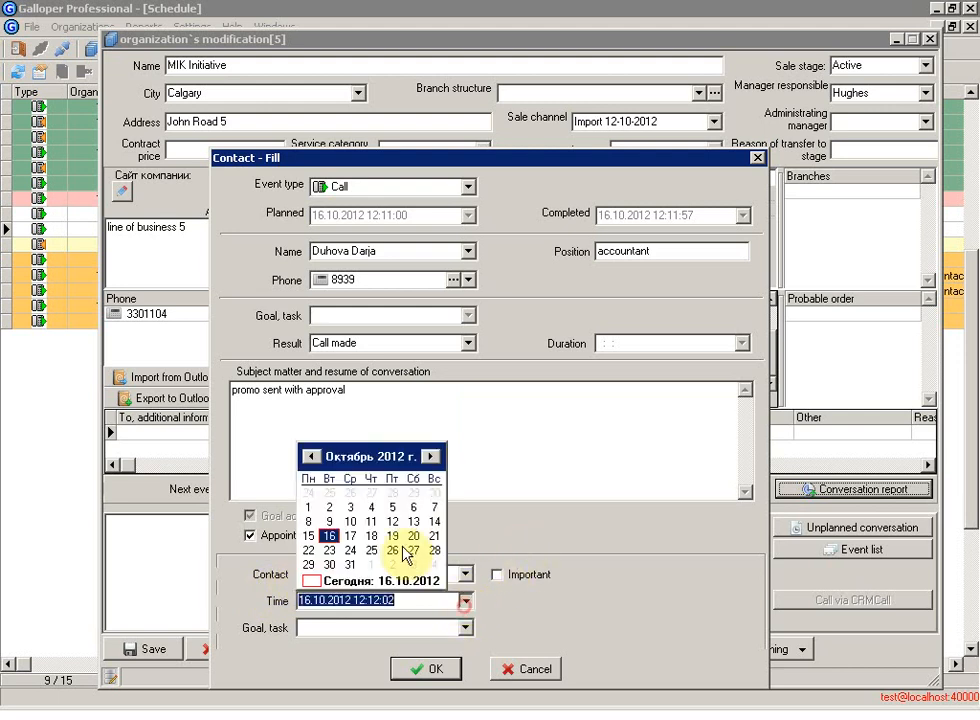
left_click(370, 537)
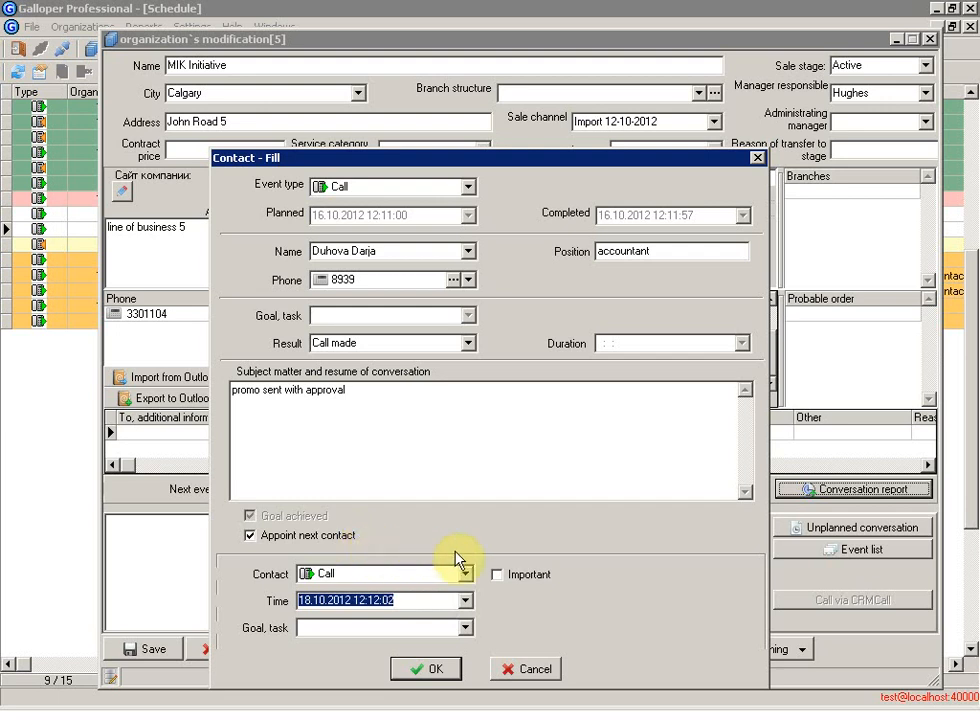
left_click(448, 651)
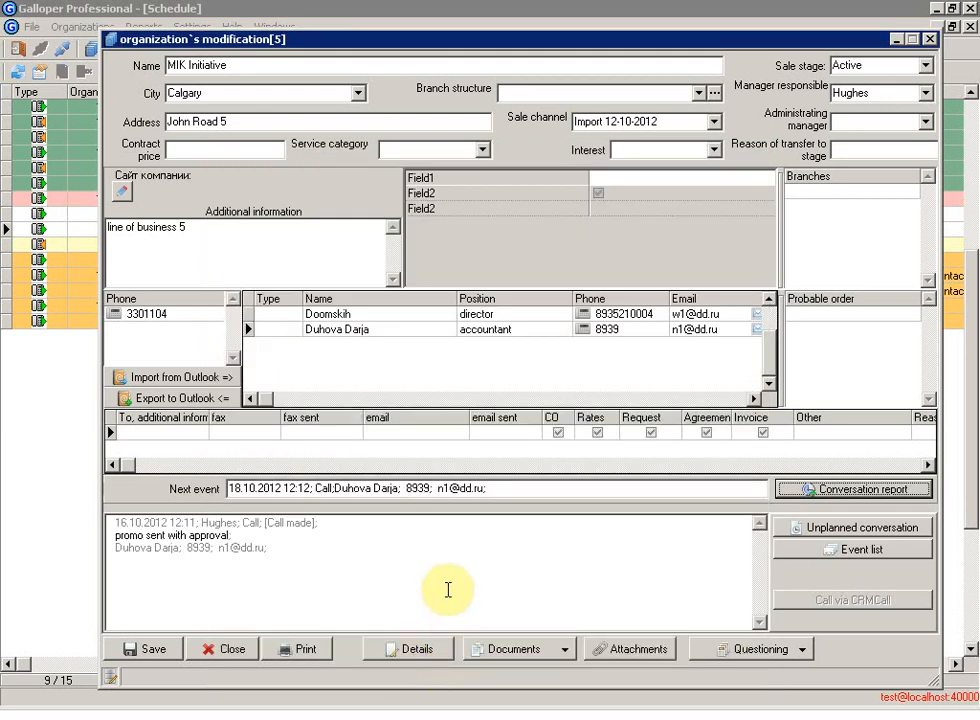
left_click(147, 649)
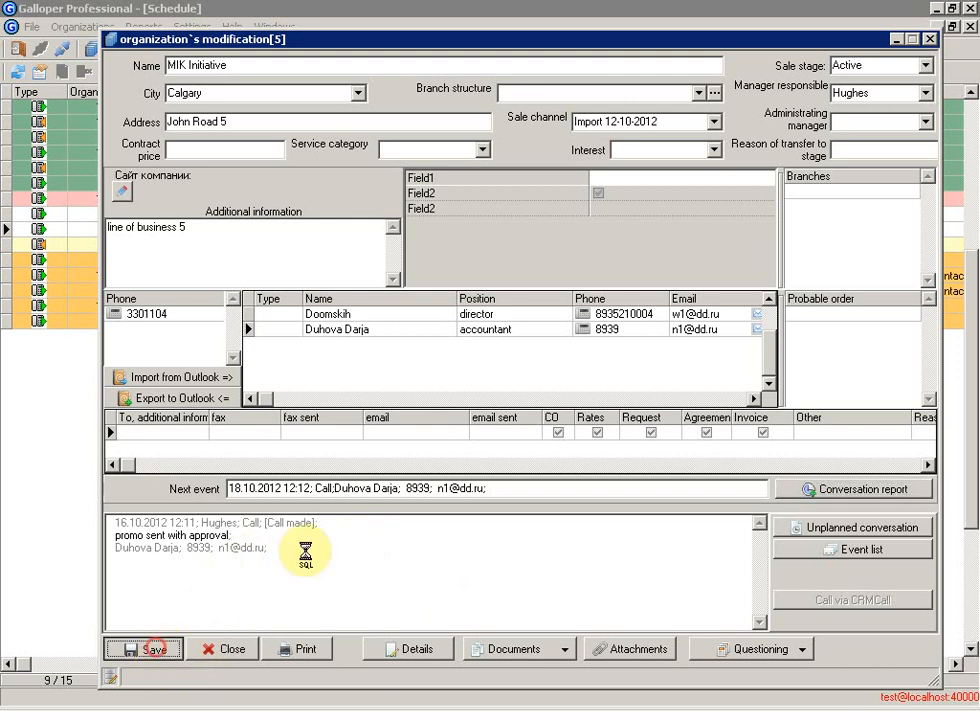
left_click(930, 41)
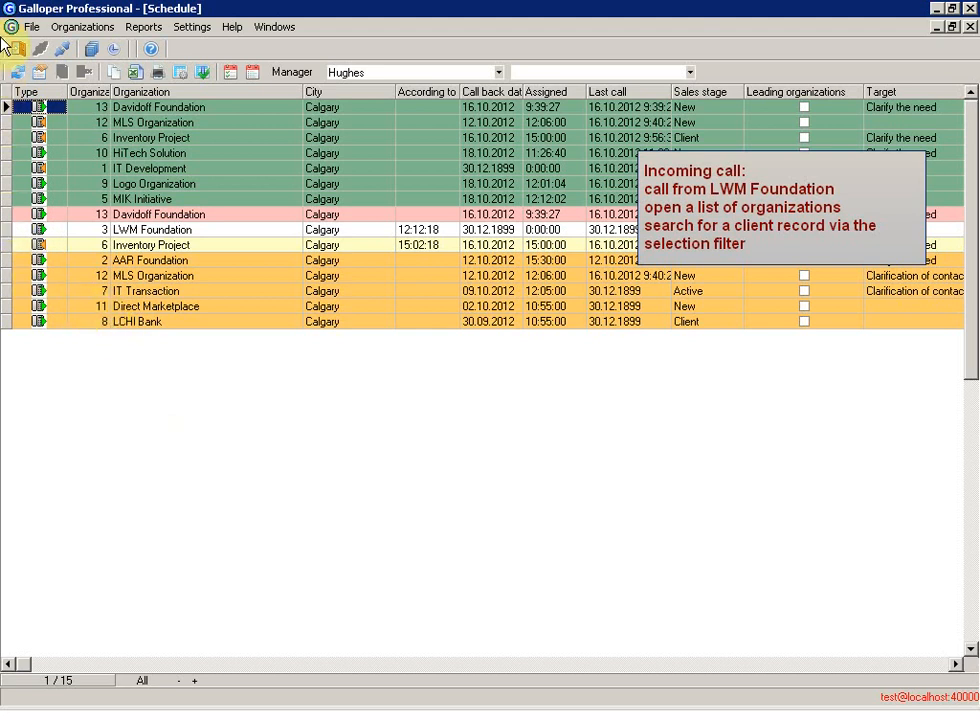
Filter the list of organizations by a substring in the title and open the LWM Foundation record.
left_click(82, 27)
left_click(76, 66)
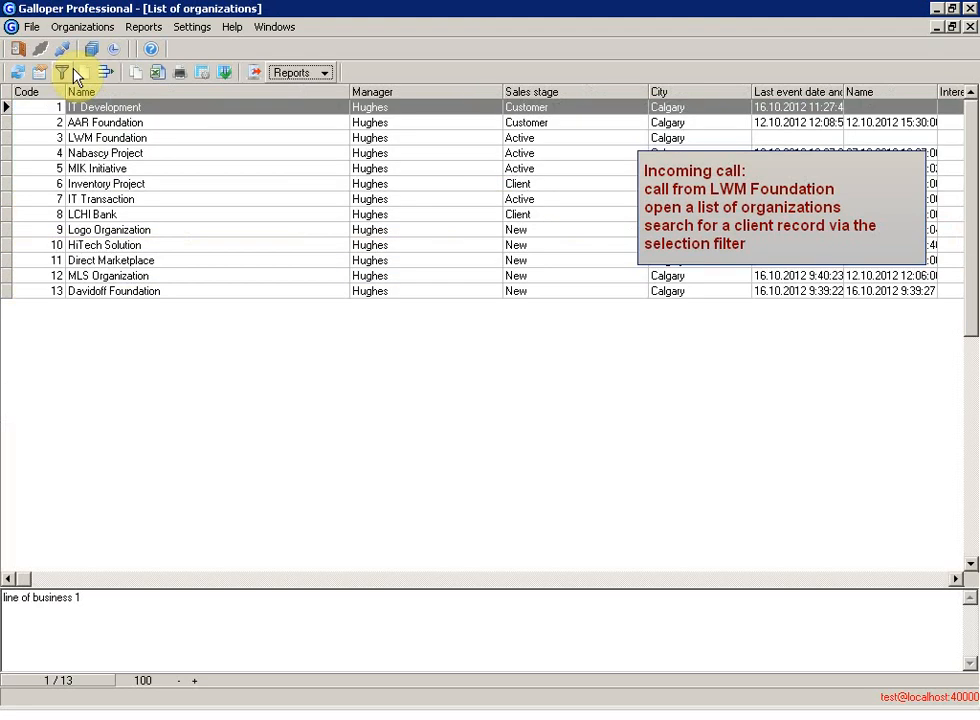
left_click(73, 74)
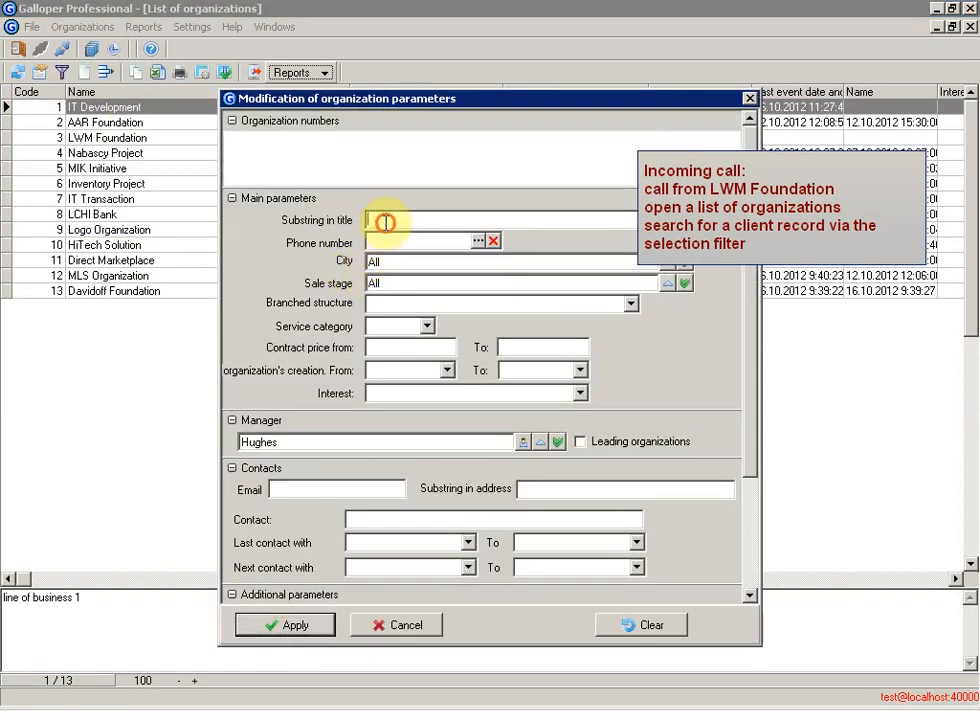
left_click(252, 621)
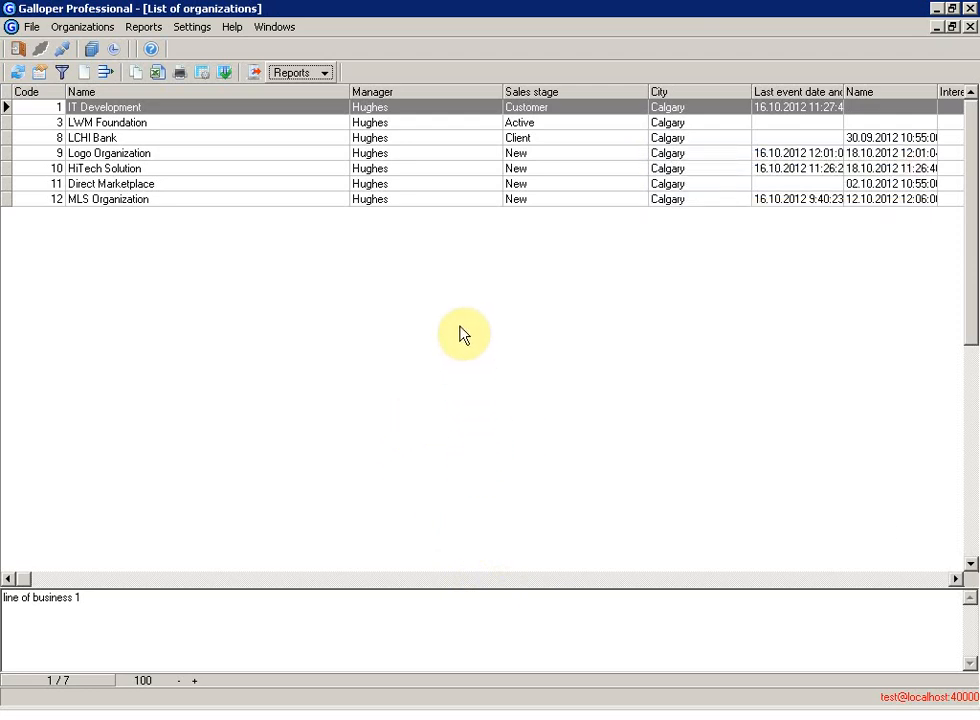
left_click(147, 123)
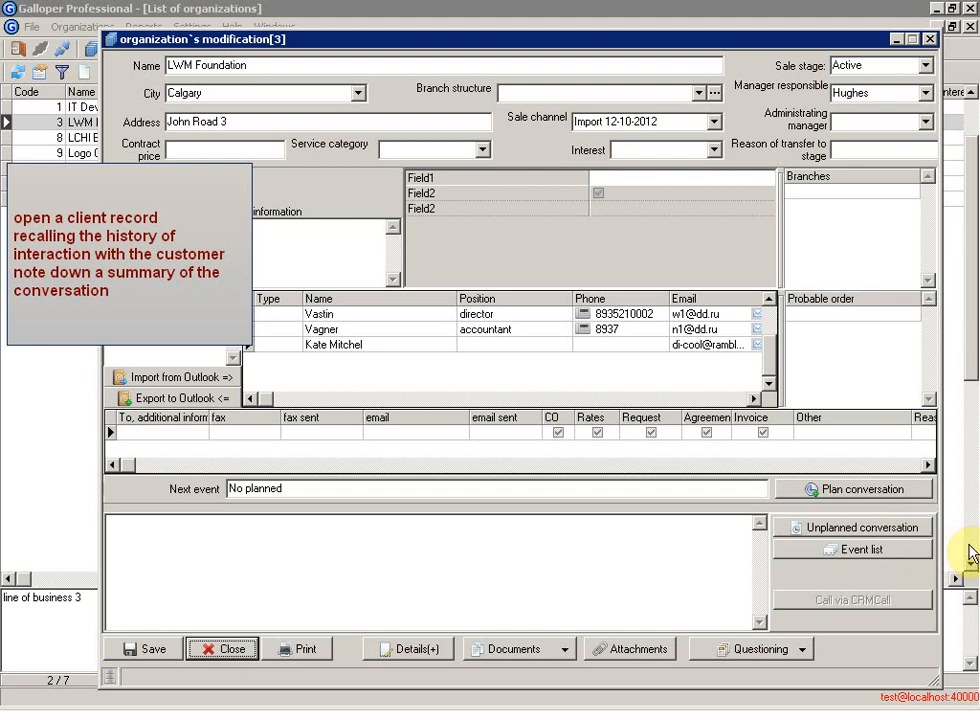
Record an unplanned Incoming call for LWM Foundation with the summary "invoice on 2 working places".
left_click(860, 528)
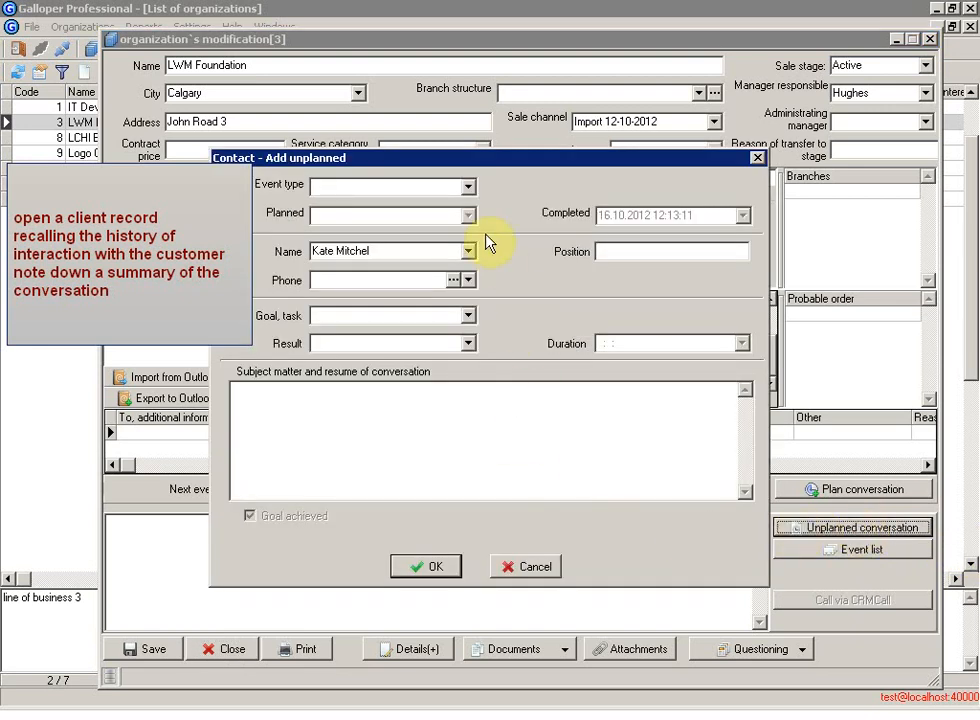
left_click(467, 187)
left_click(428, 232)
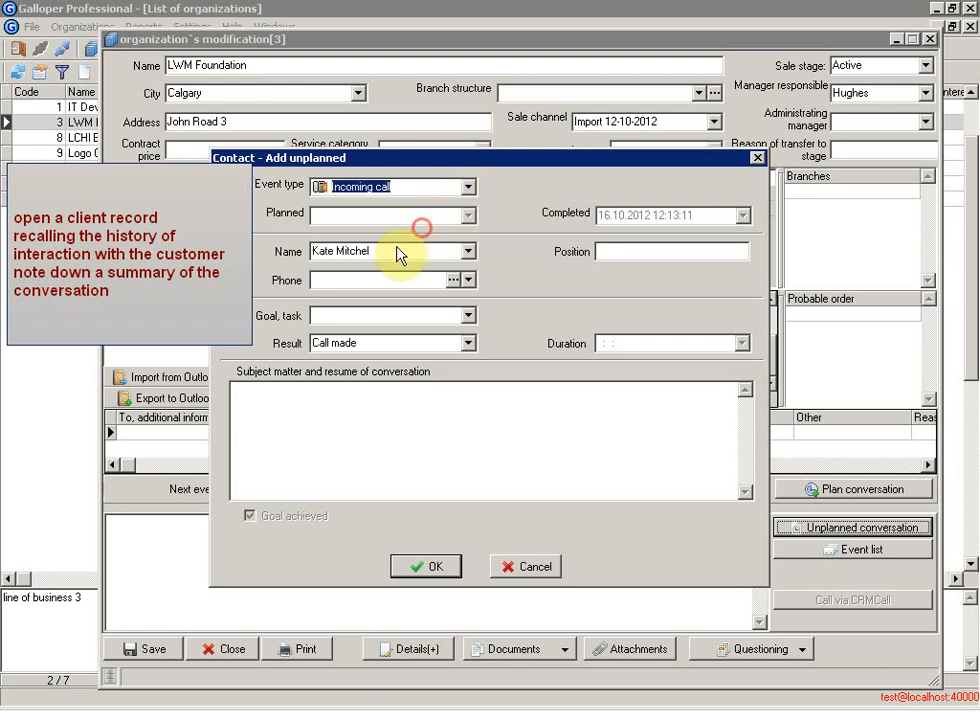
left_click(344, 443)
type("in")
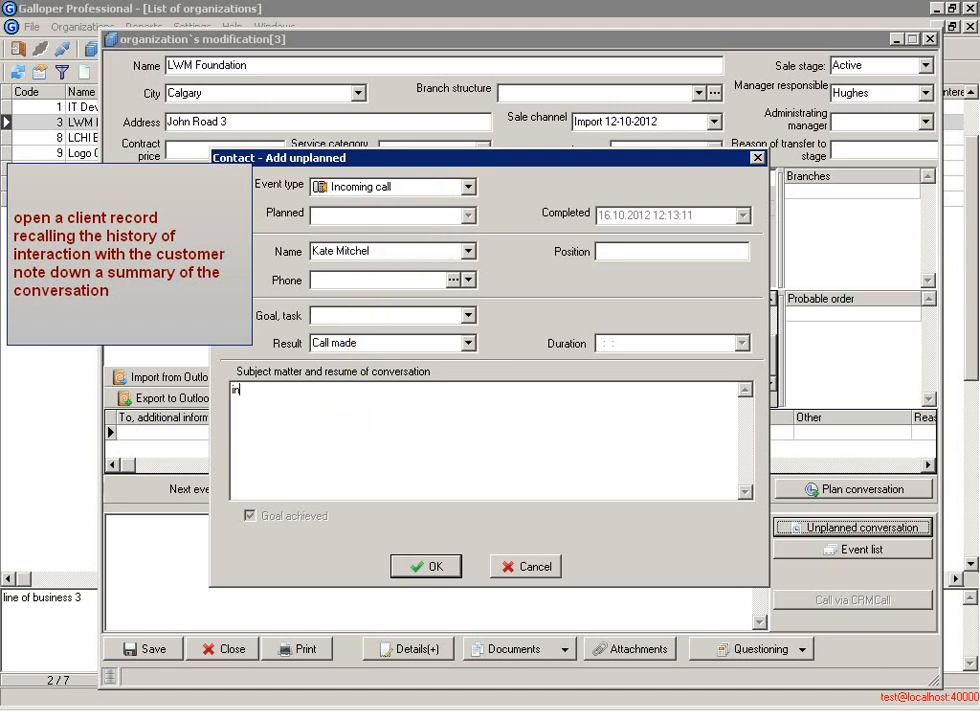
type("voice on 2 working places")
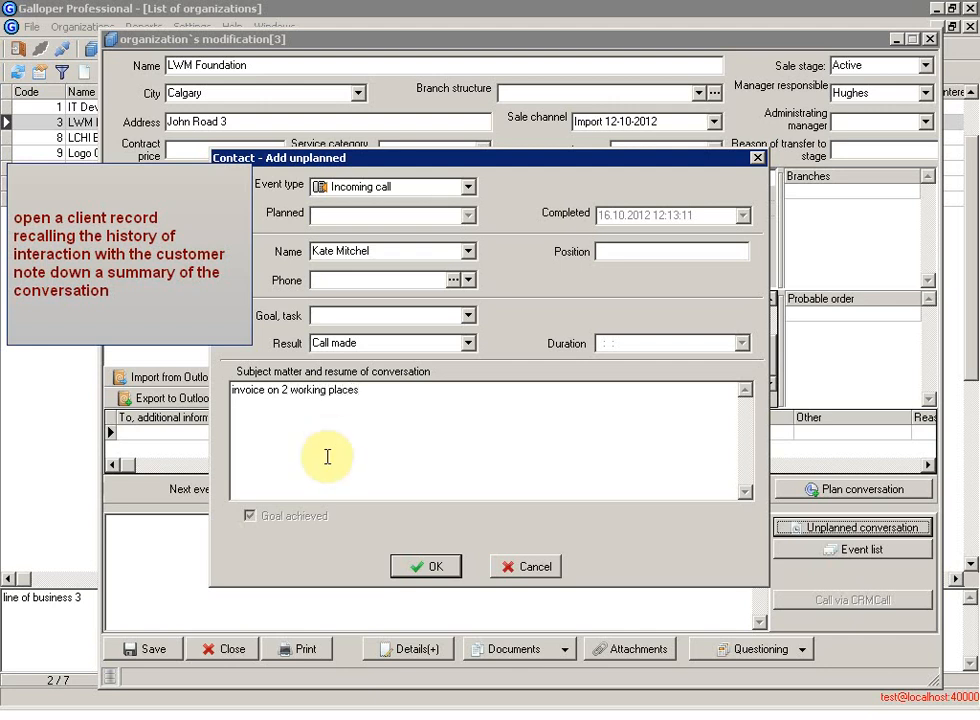
left_click(440, 567)
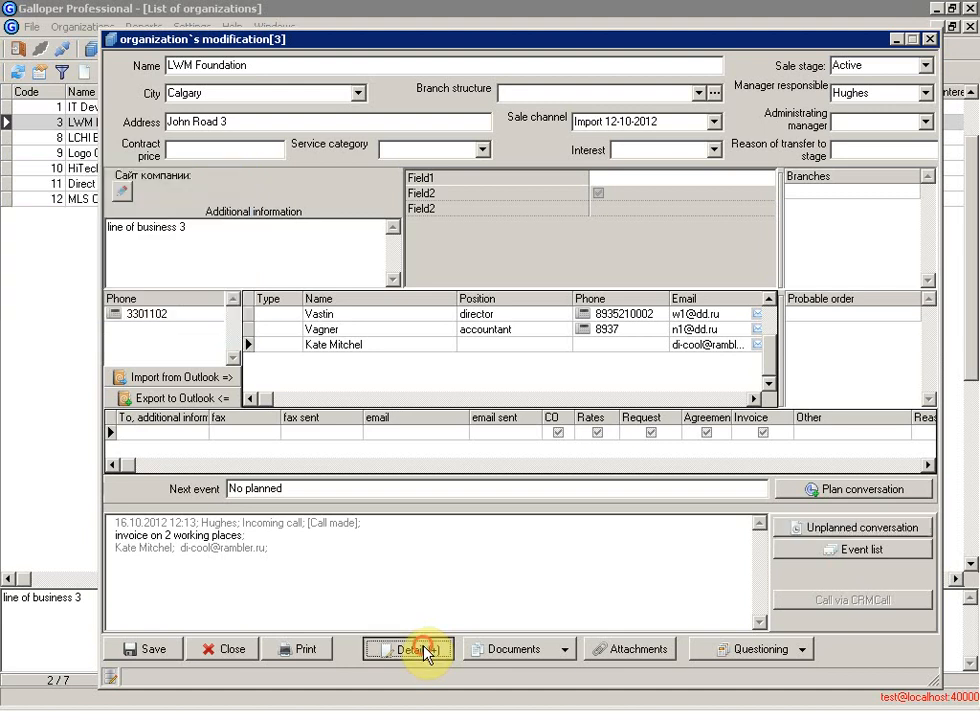
Review and save LWM Foundation's company details, then start a new invoice for the organization.
left_click(425, 652)
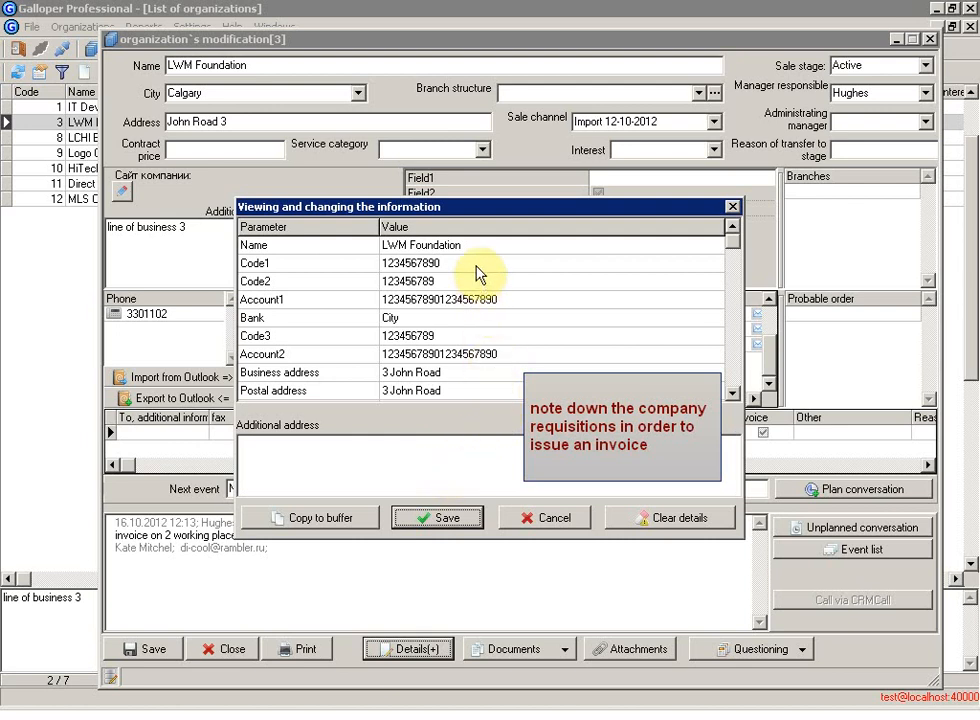
left_click(416, 518)
left_click(505, 649)
left_click(505, 700)
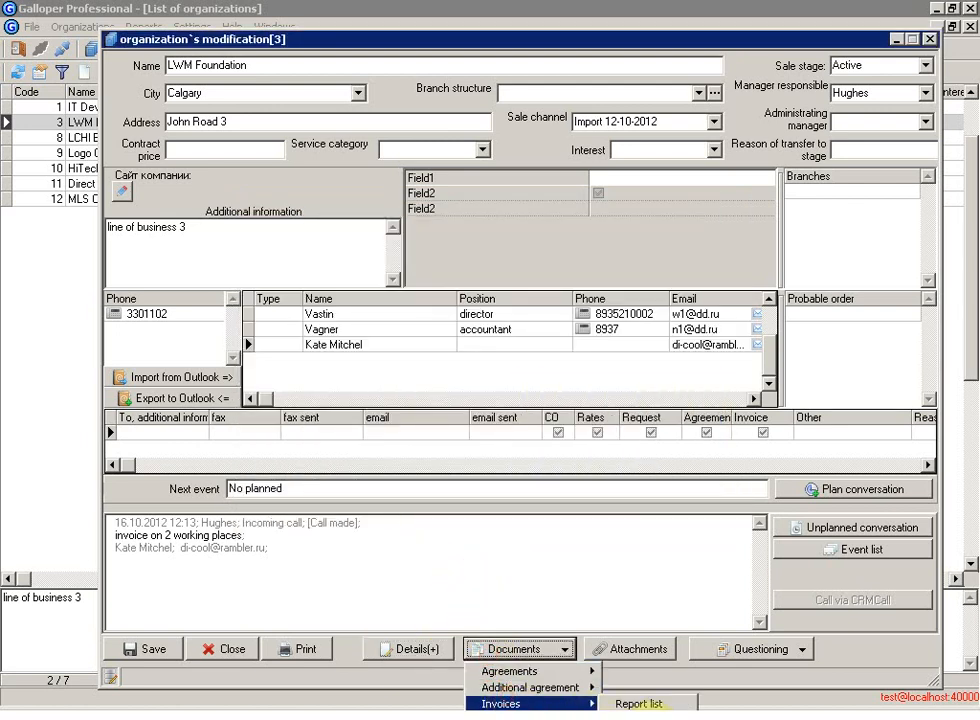
left_click(640, 704)
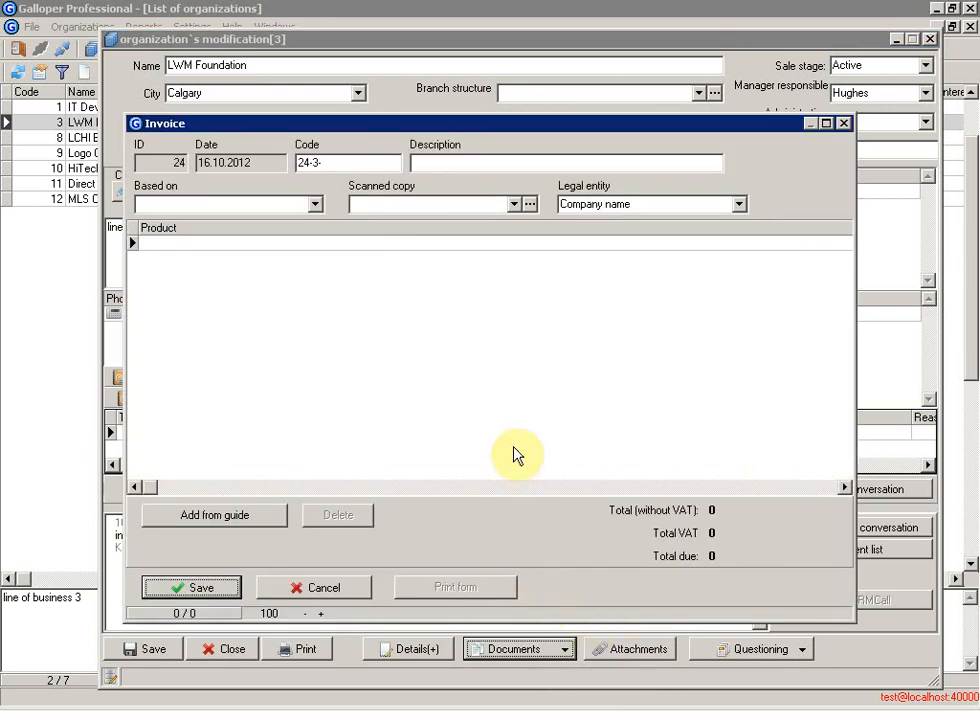
Add Galloper CRM server database and Galloper CRM client licence from the product guide to the invoice, setting the licence amount to 2.
left_click(232, 524)
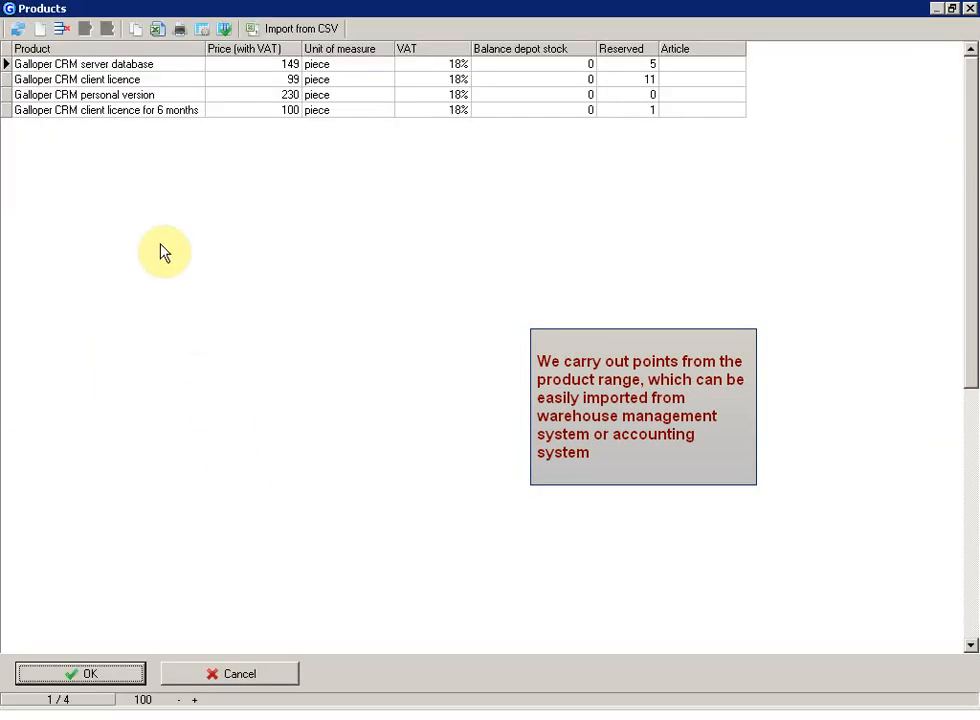
left_click(114, 63)
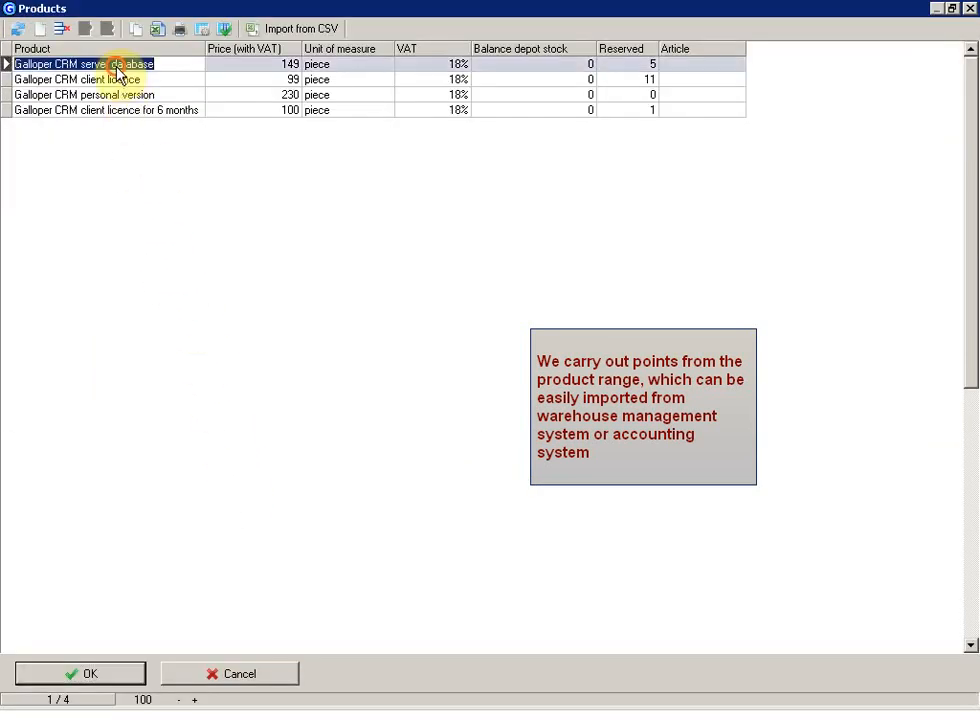
left_click(68, 678)
left_click(238, 518)
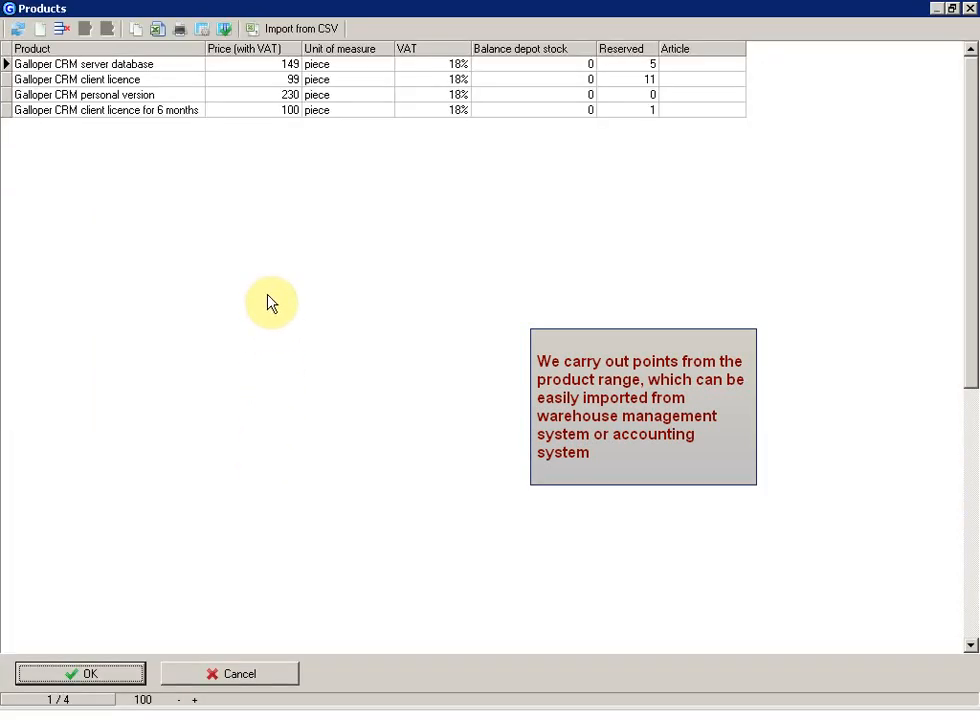
left_click(128, 80)
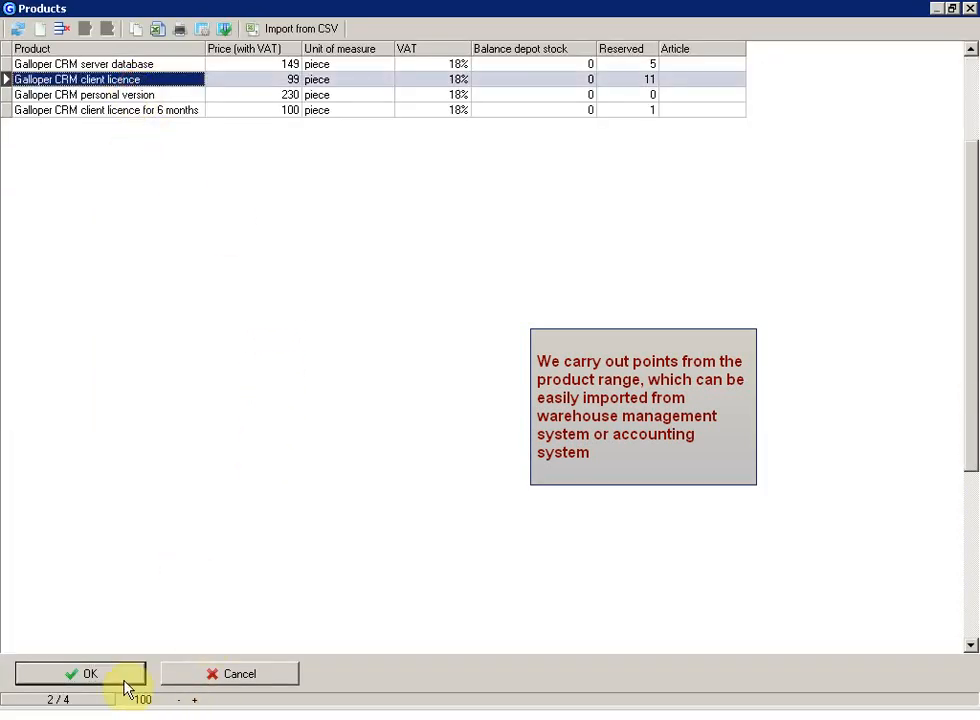
left_click(90, 674)
type("2")
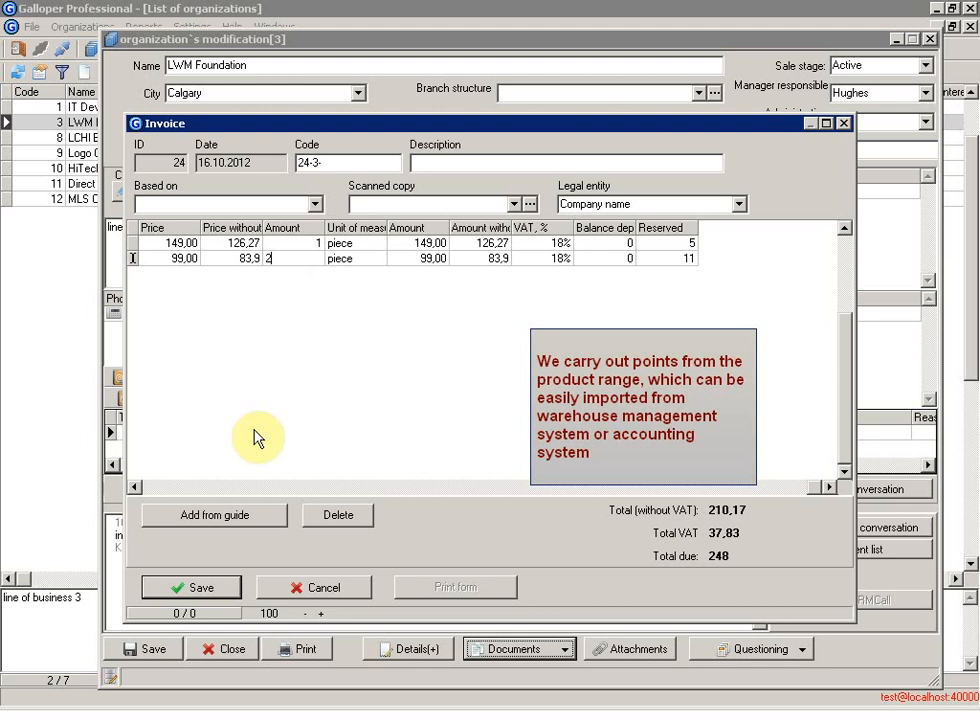
Save the invoice and generate its print form for viewing in MSWord, saving the document as "invoice 24-3-".
left_click(236, 587)
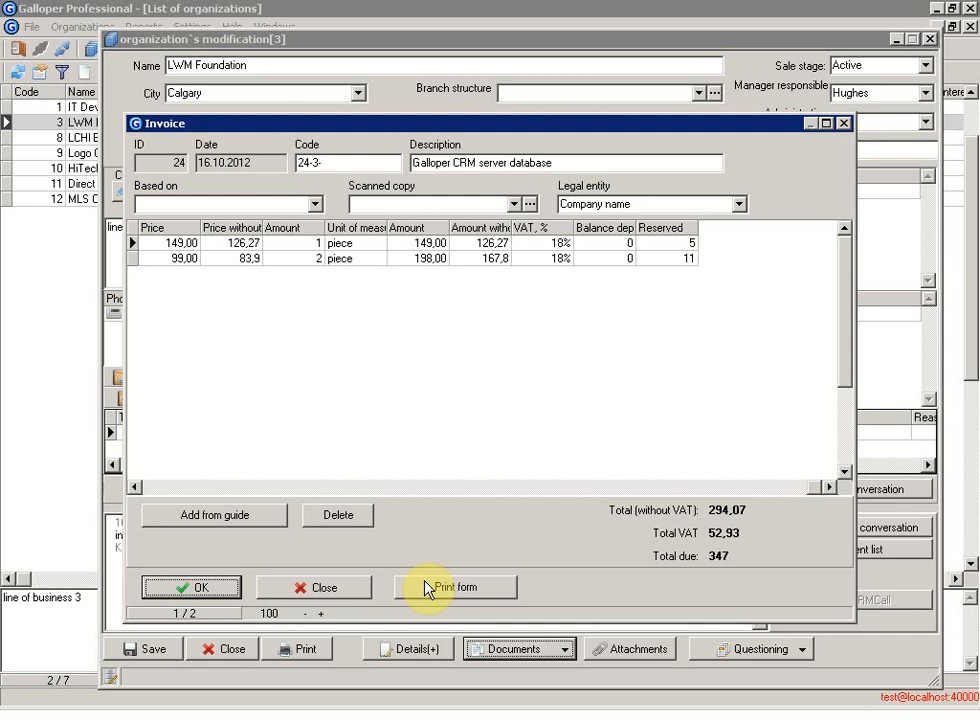
left_click(427, 588)
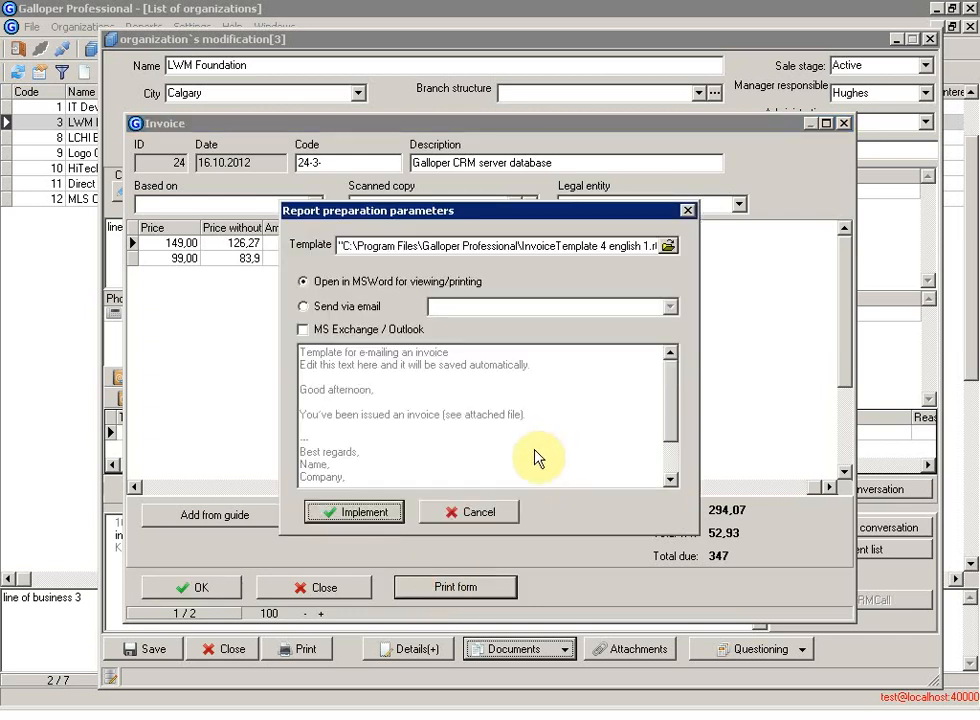
left_click(366, 512)
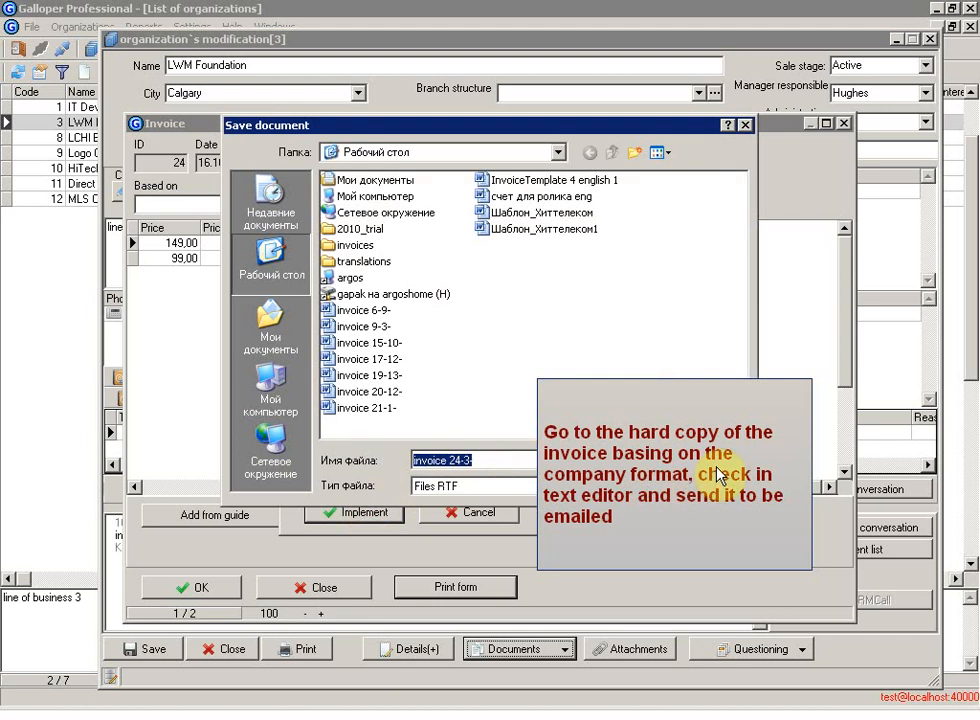
key("Return")
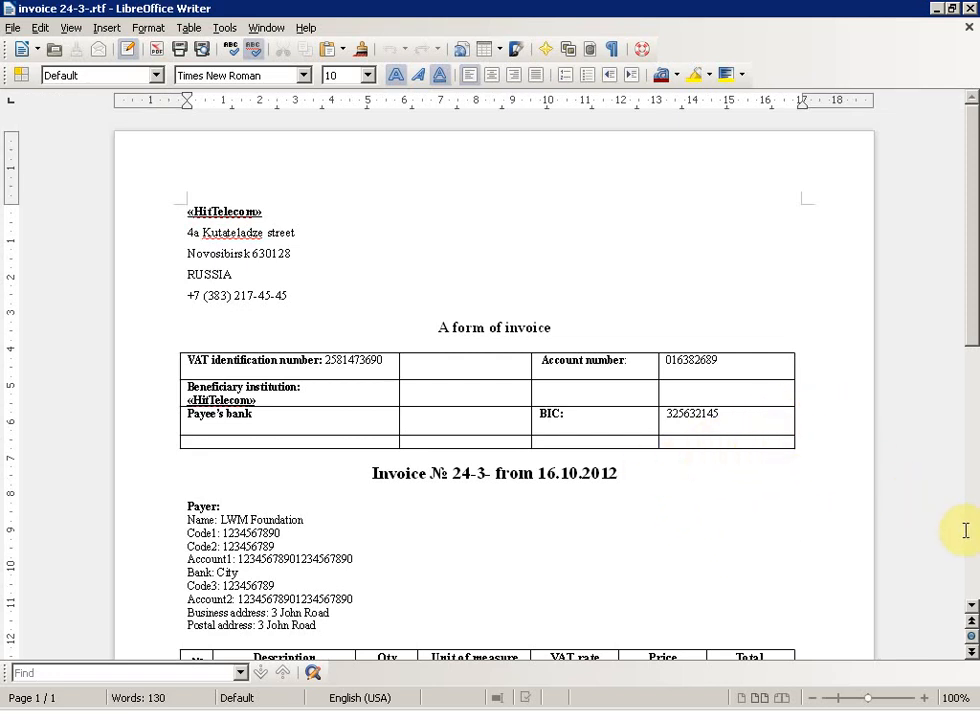
Check the invoice document, send it as an e-mail attachment to the contact's e-mail address, and close the text editor.
scroll(875, 517, "down", 7)
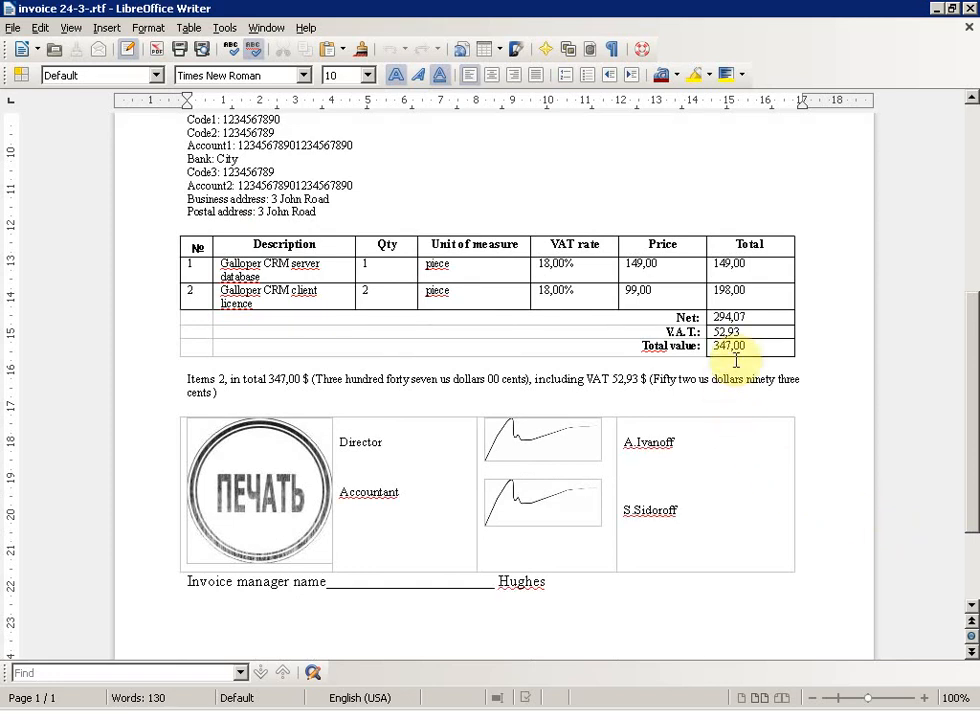
left_click(12, 27)
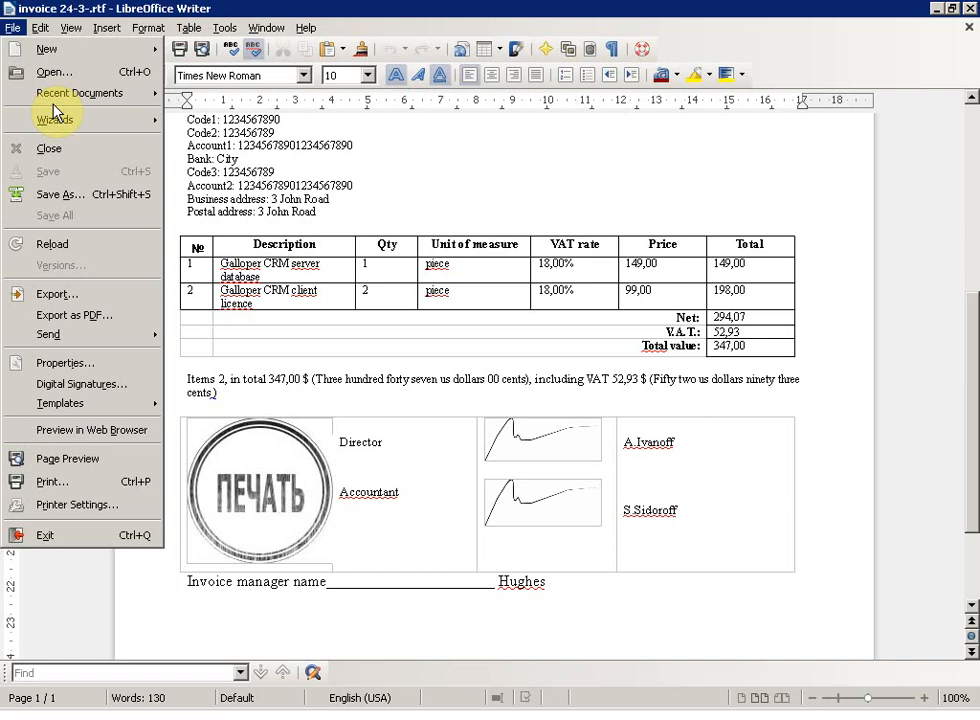
left_click(78, 336)
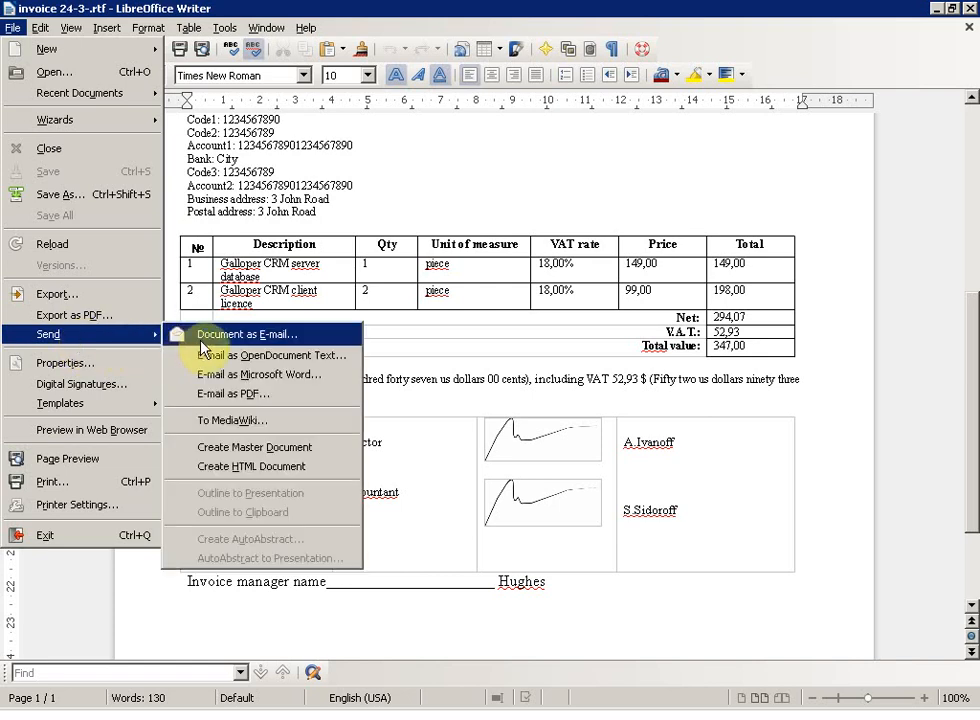
left_click(202, 336)
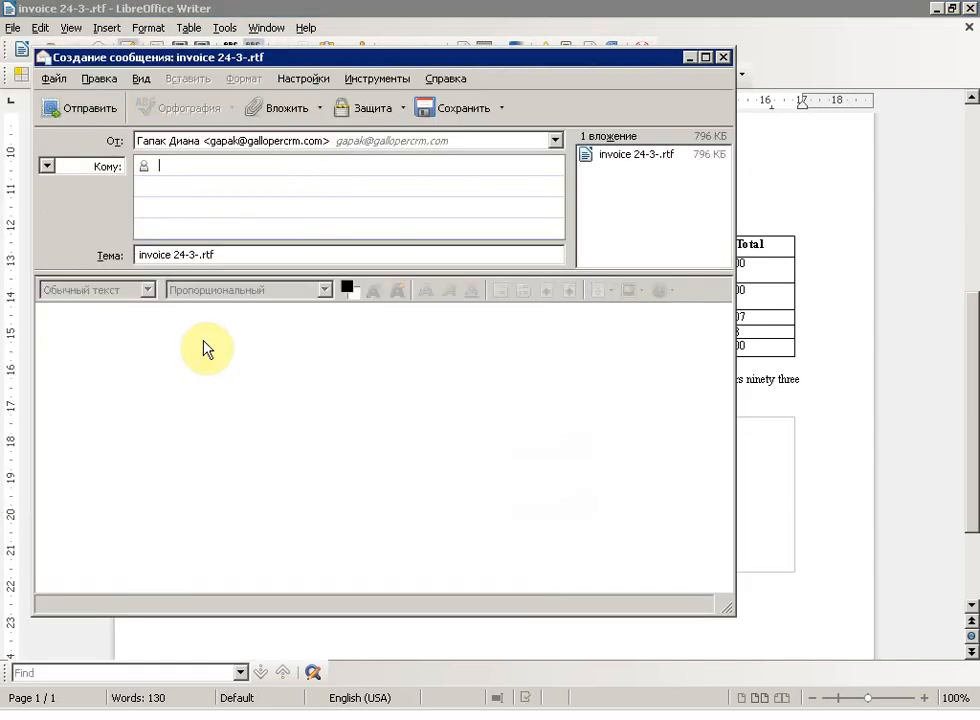
left_click(142, 167)
type("d")
left_click(238, 236)
left_click(72, 112)
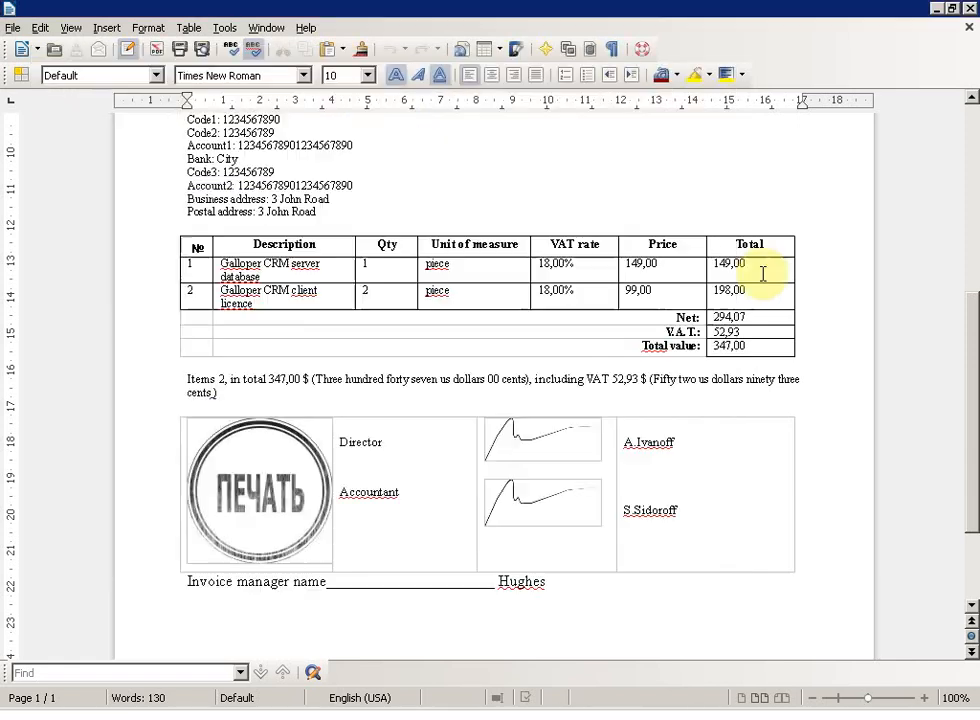
left_click(968, 9)
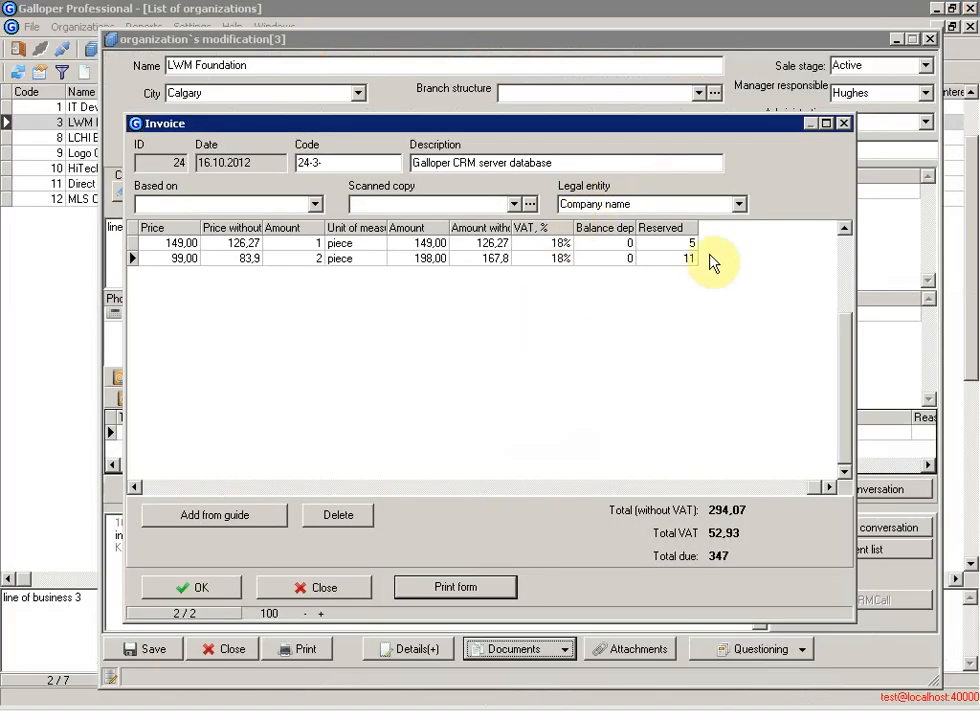
Close the invoice, set LWM Foundation's sale stage to Customer and save the organization record.
left_click(845, 124)
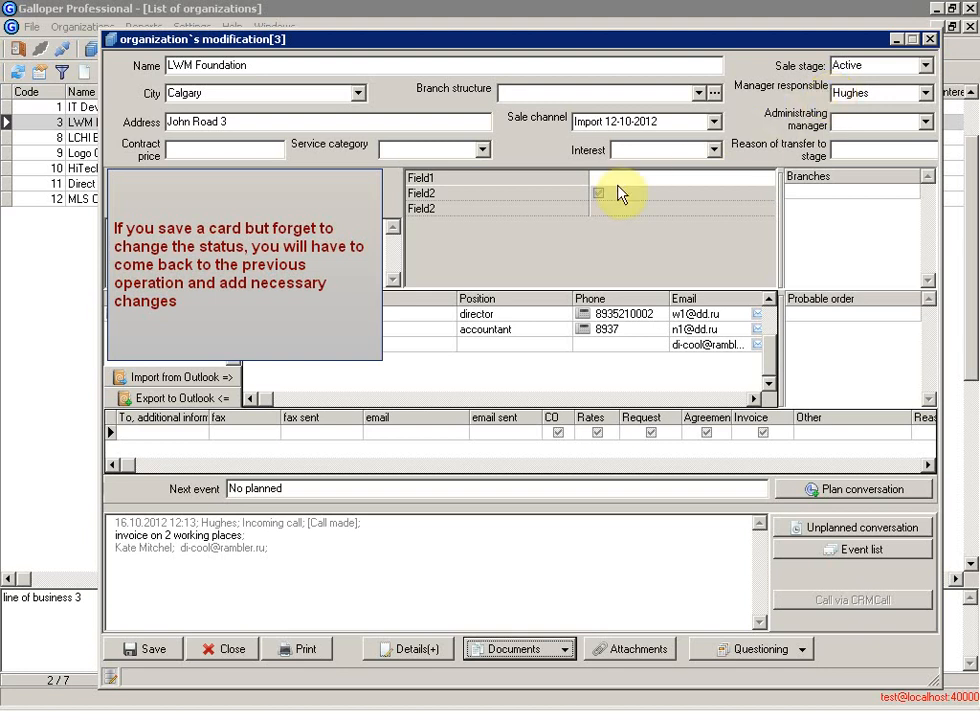
left_click(150, 650)
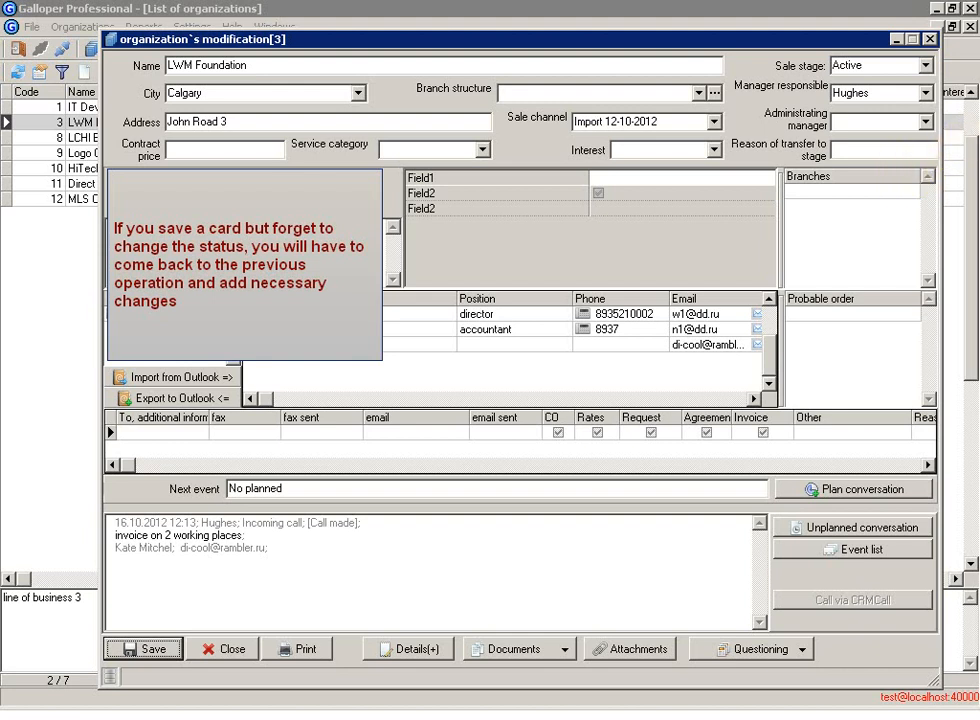
left_click(924, 66)
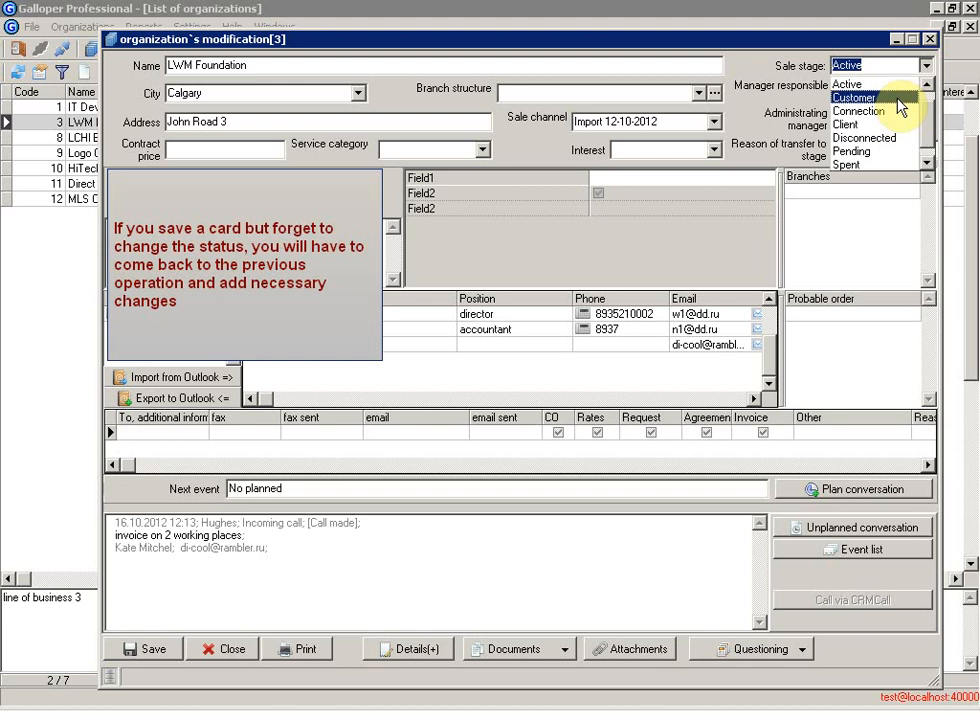
left_click(898, 98)
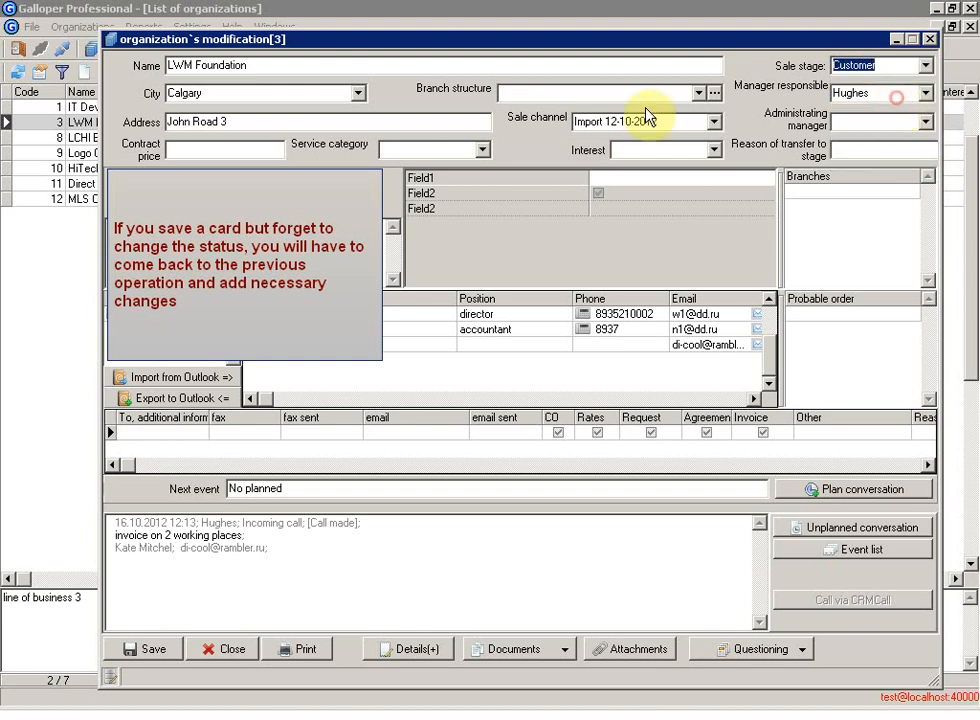
left_click(165, 656)
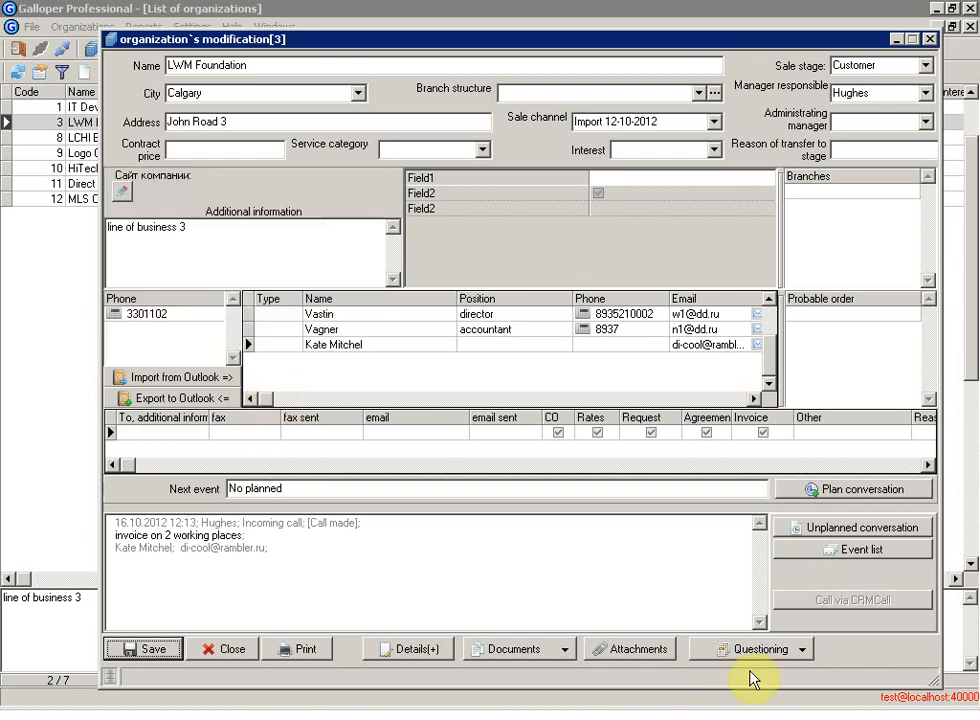
Close LWM Foundation's record and the list of organizations, and open the list of issued invoices with their payments.
left_click(929, 39)
left_click(967, 27)
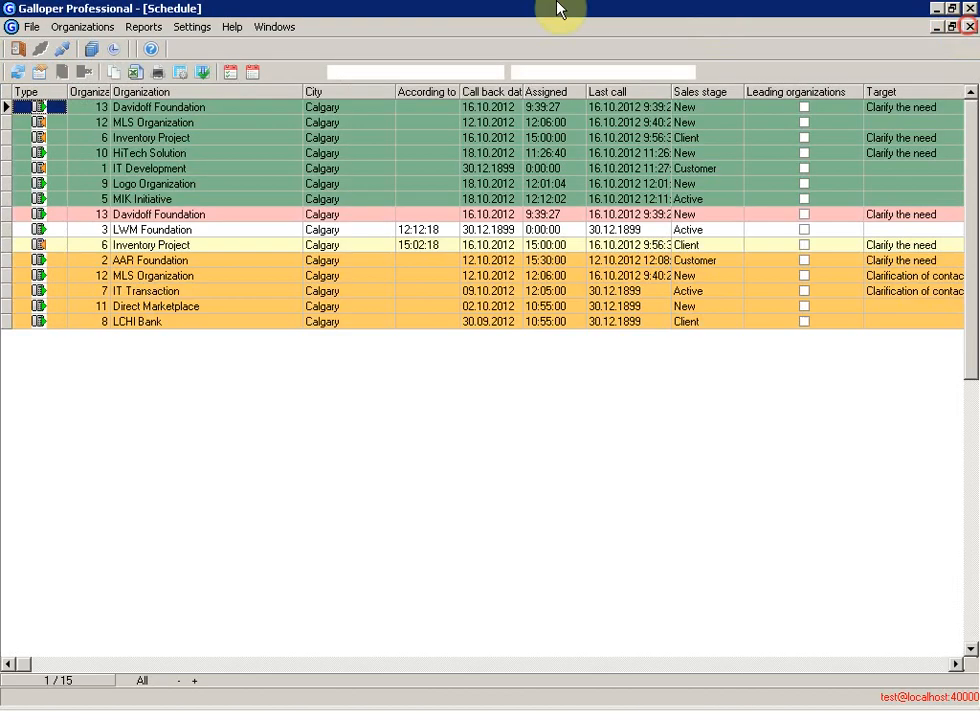
left_click(82, 27)
left_click(98, 160)
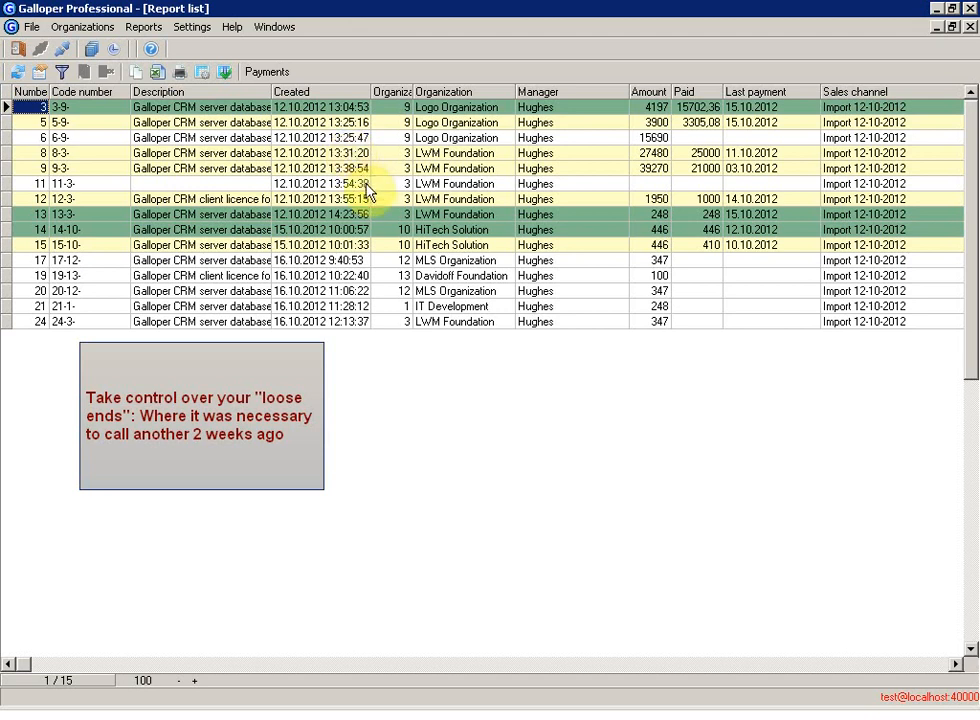
Open the list of organizations and filter it to those whose next contact is no later than 02.10.2012 23:59.
left_click(82, 26)
key("Escape")
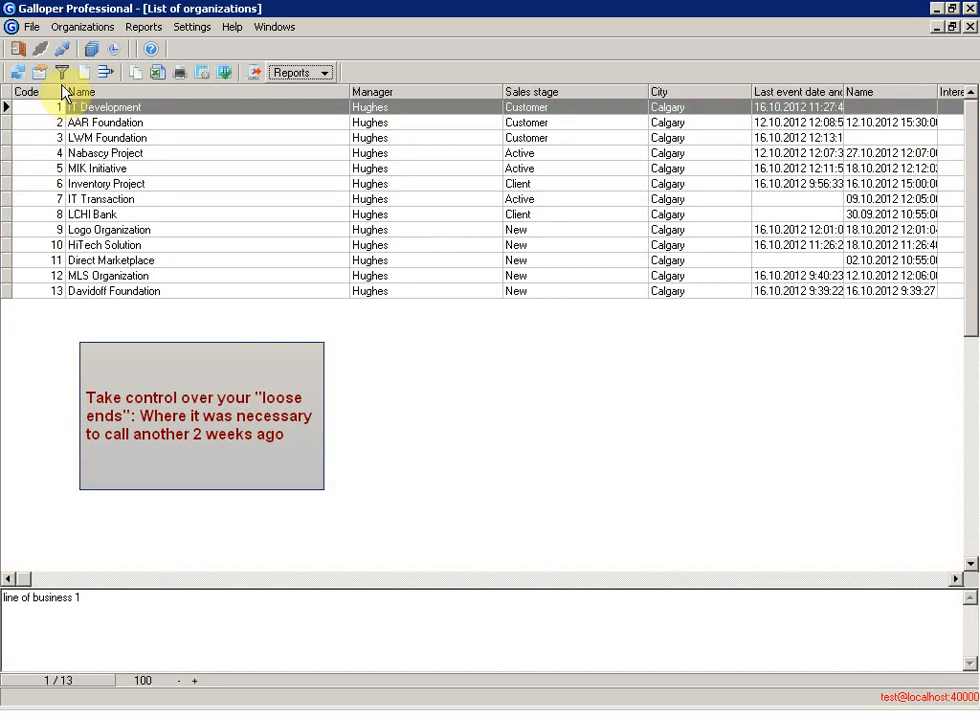
left_click(62, 73)
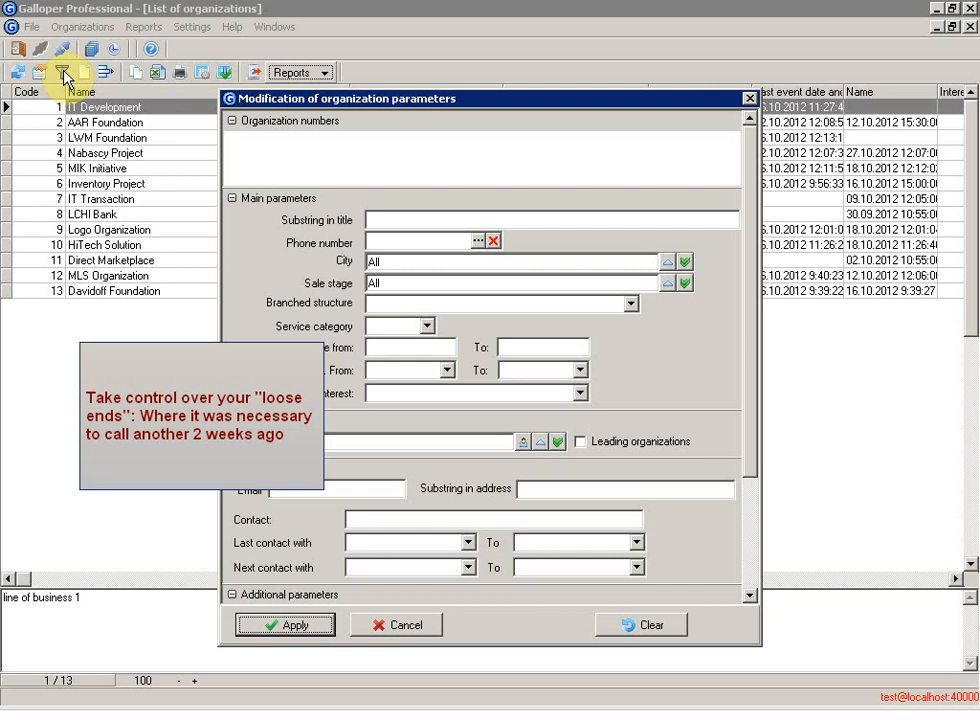
left_click(636, 567)
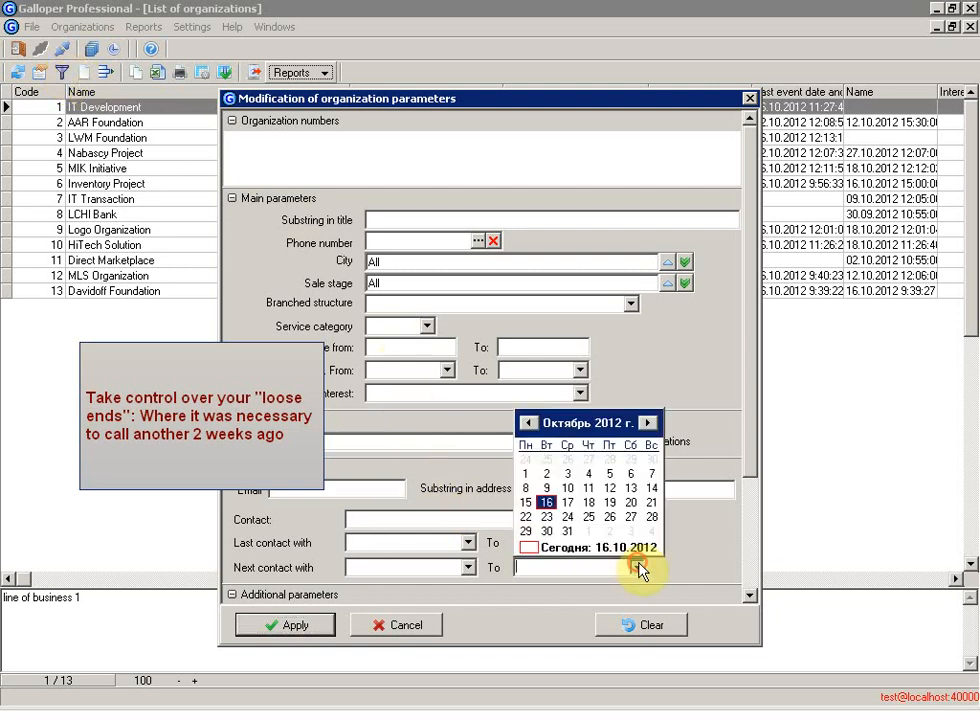
left_click(547, 474)
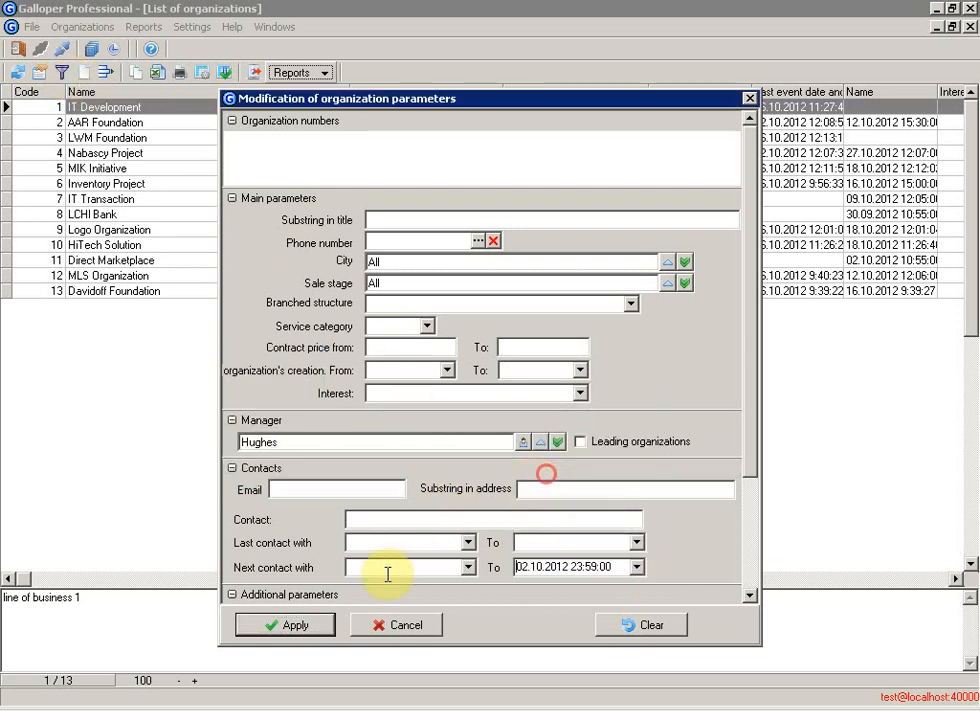
left_click(286, 625)
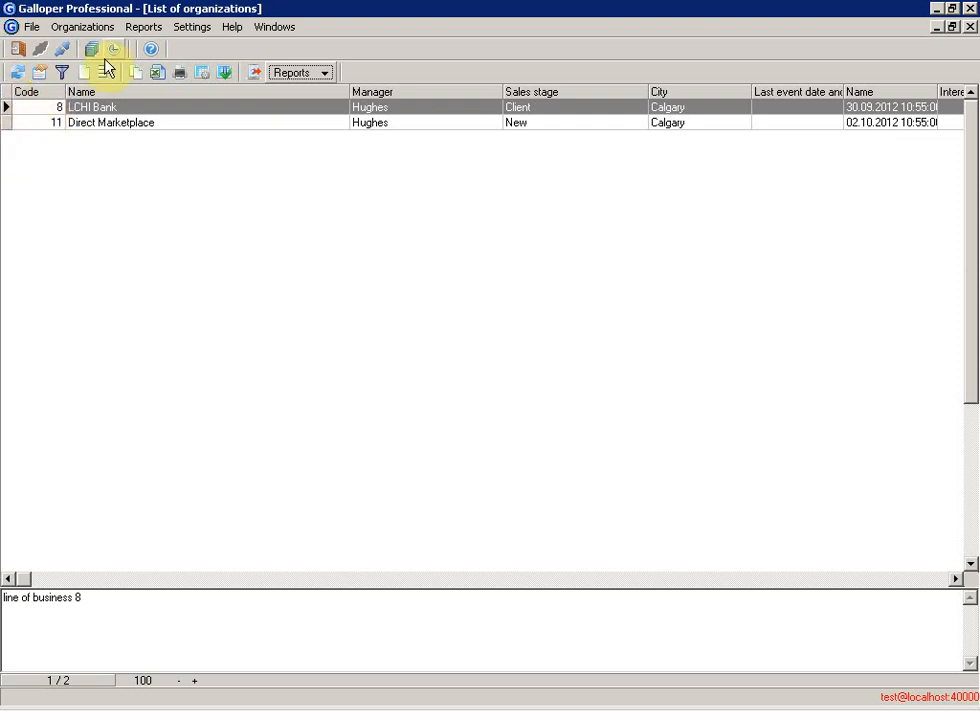
Open the Birthdays report and run it for all managers from 16.10.2012 to 31.10.2012.
left_click(140, 27)
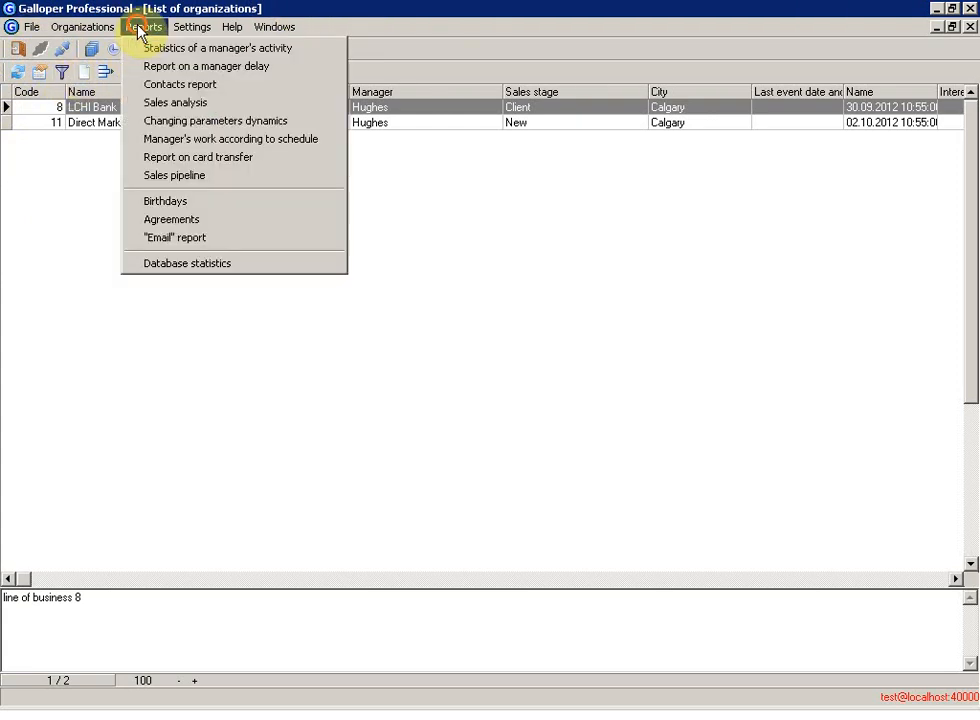
left_click(186, 205)
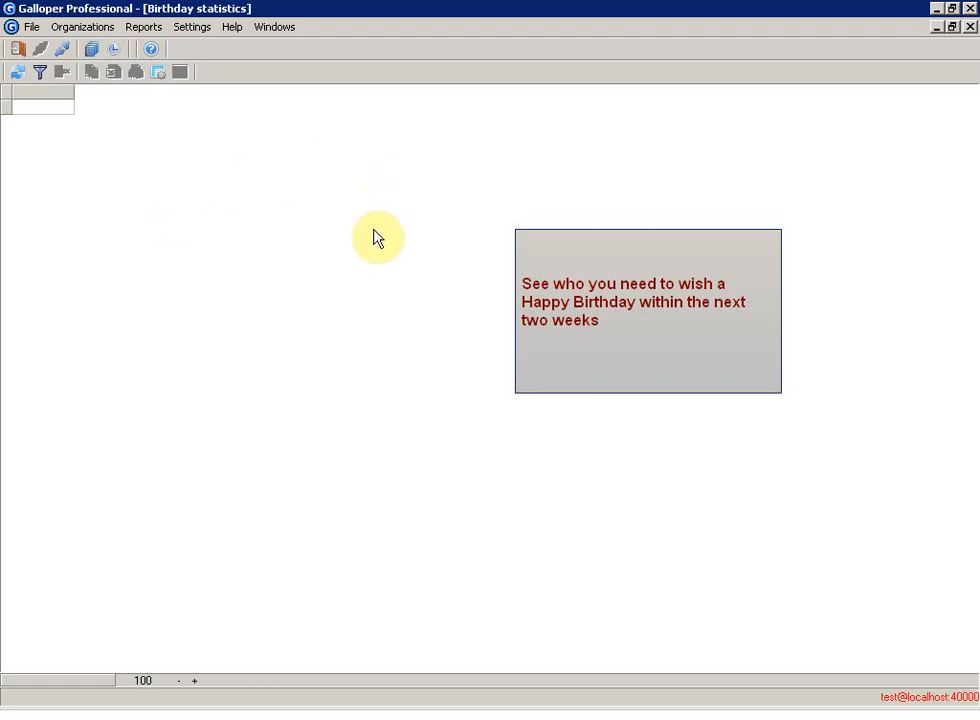
left_click(40, 72)
left_click(136, 125)
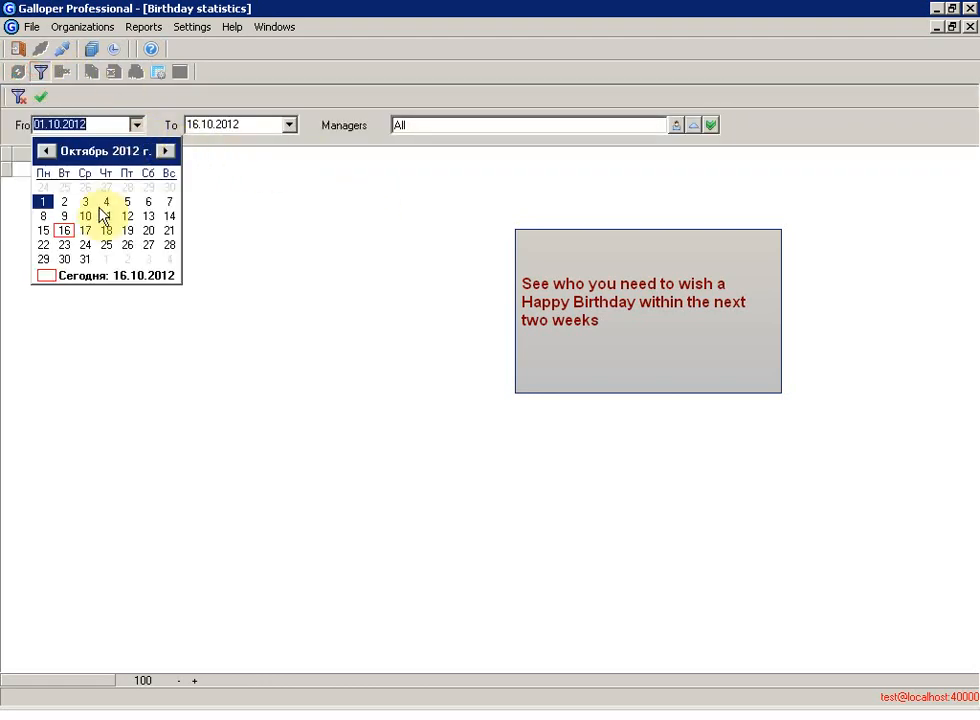
left_click(61, 232)
left_click(289, 125)
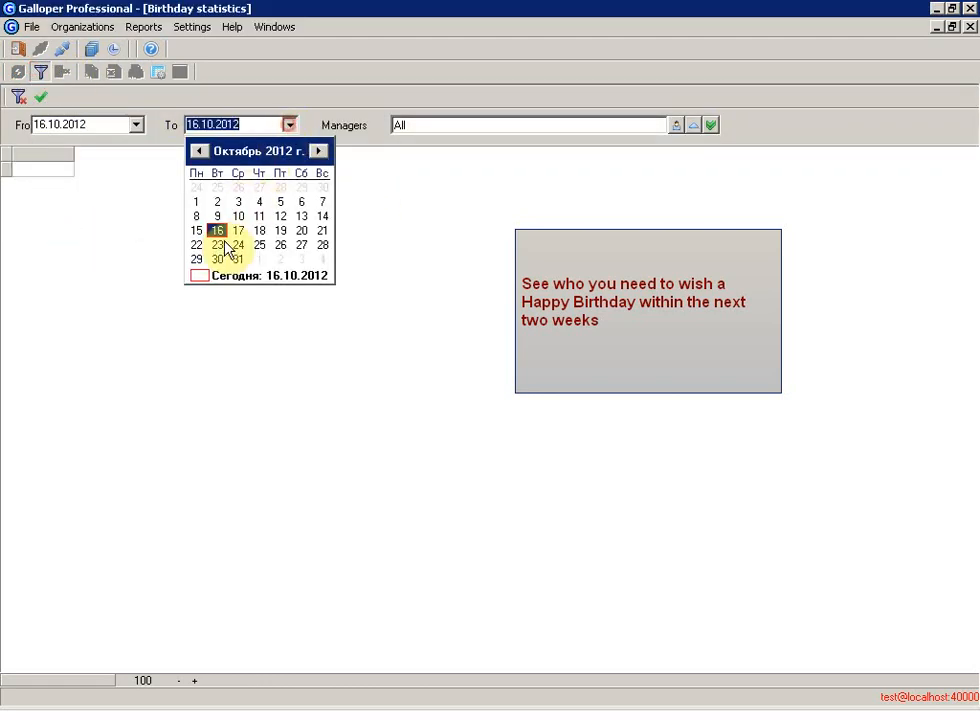
left_click(234, 262)
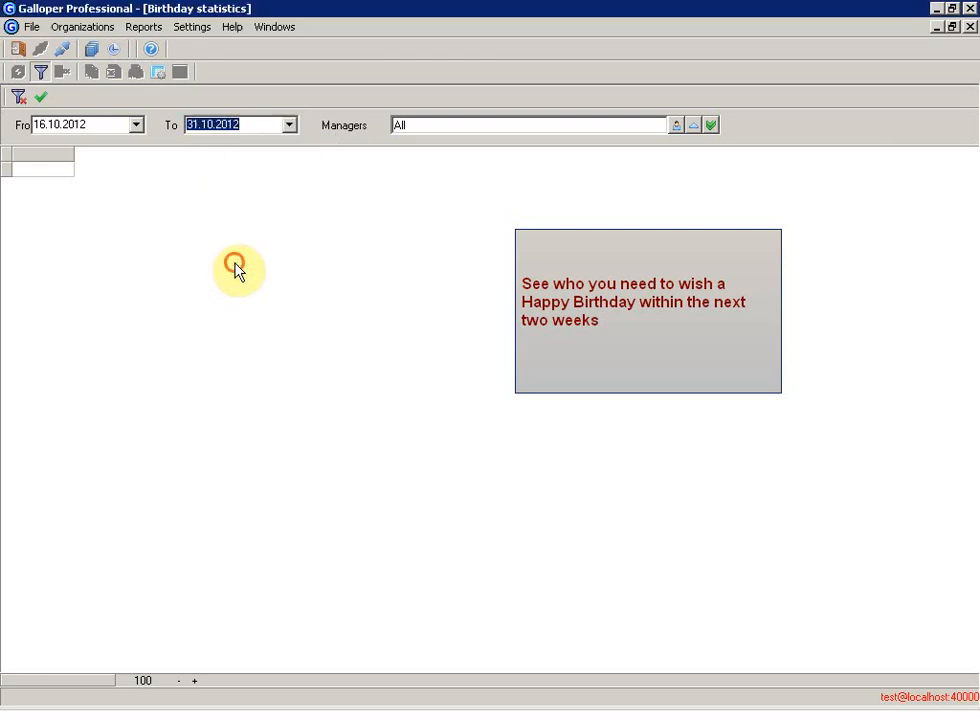
left_click(41, 97)
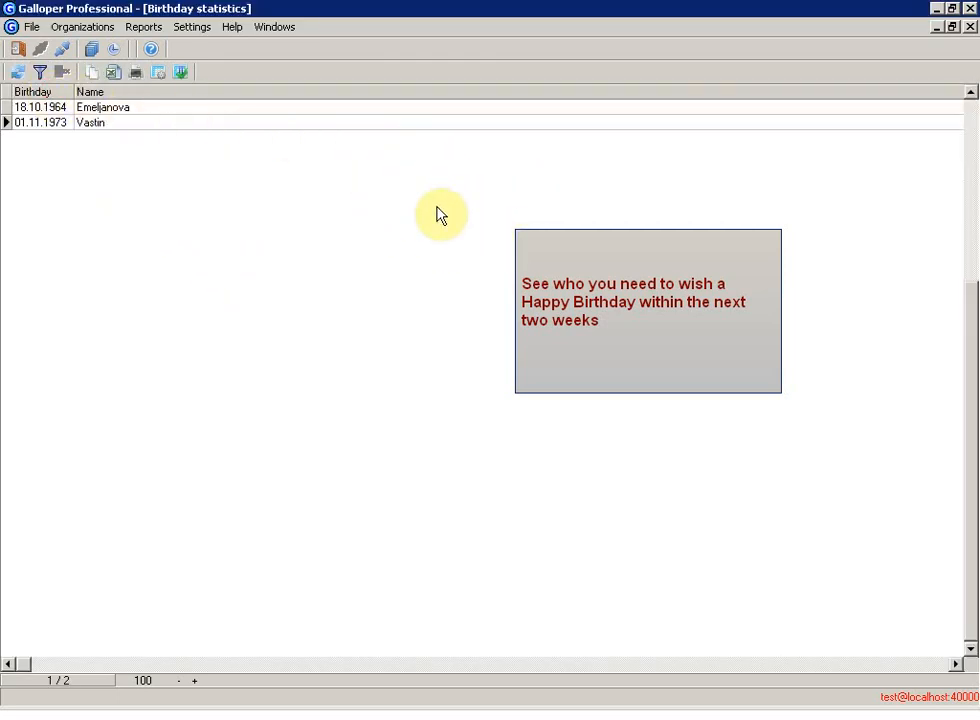